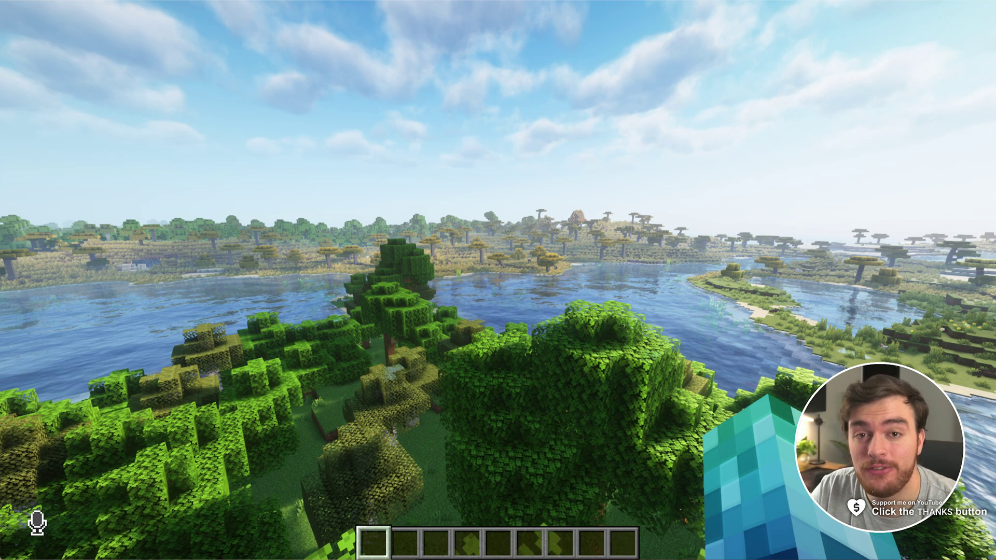
key("F5")
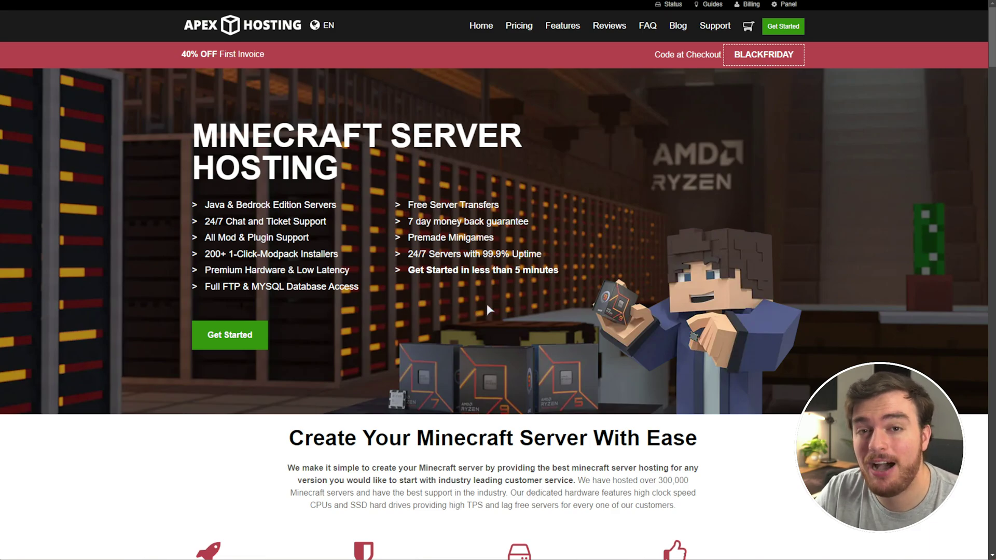
- Review the Apex Hosting feature list, including DDoS Protection, Ultra Low Latency and Automated Backups
scroll(487, 307, "down", 2)
scroll(492, 314, "down", 4)
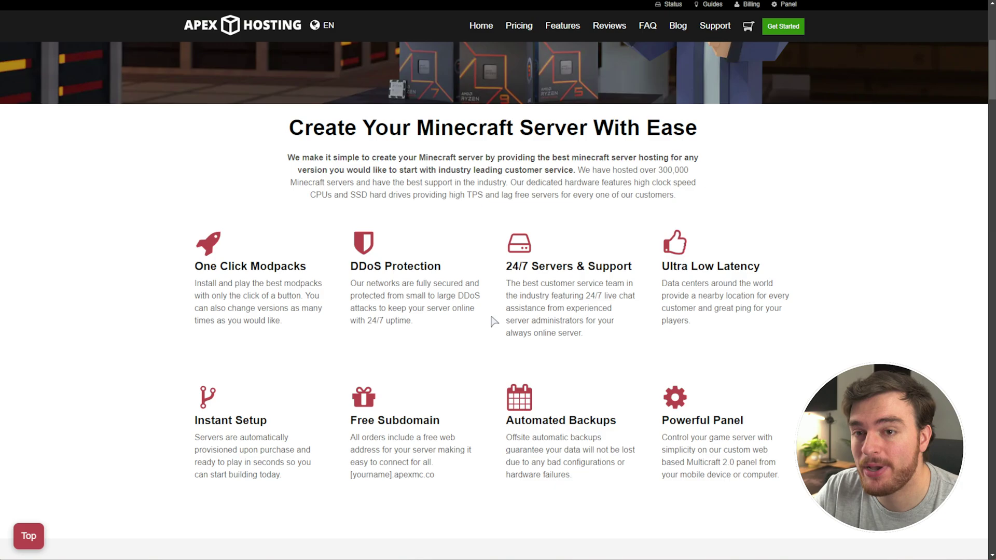
left_click_drag(614, 278, 377, 270)
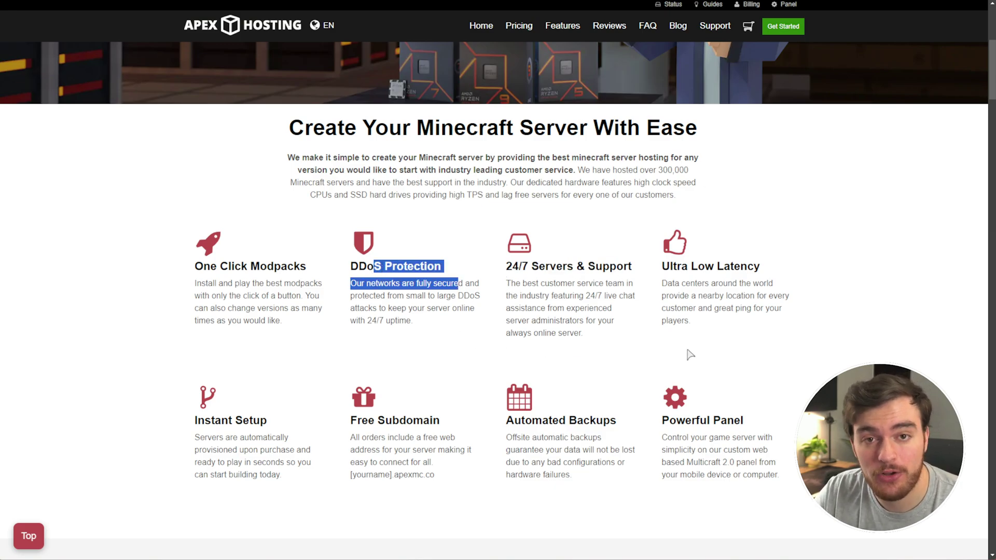
left_click_drag(761, 266, 669, 266)
left_click(621, 421)
triple_click(622, 421)
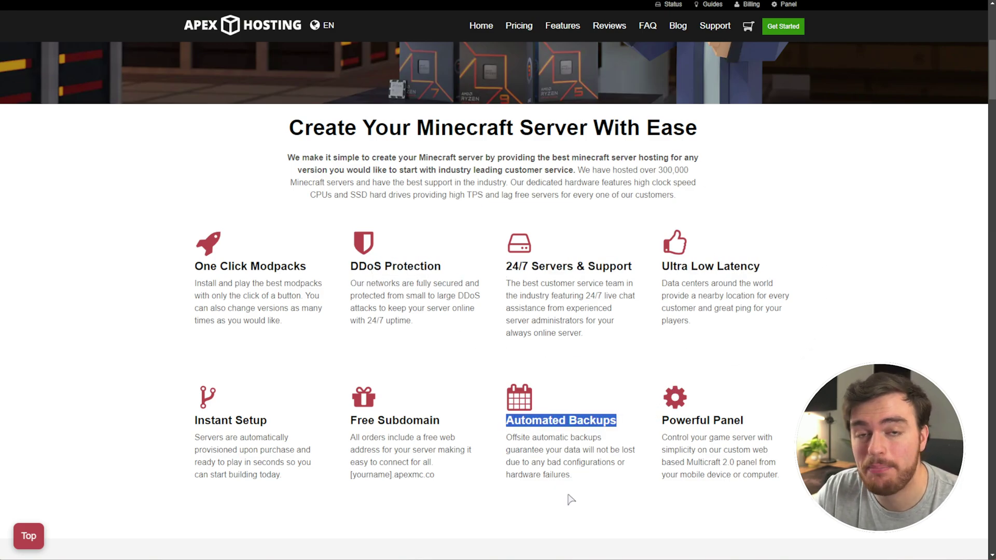
left_click(787, 499)
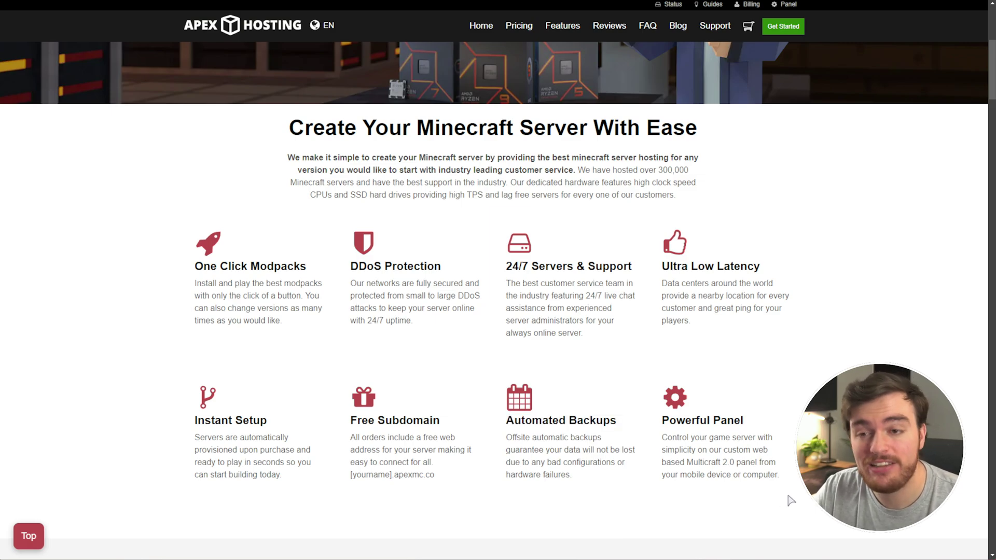
scroll(796, 387, "up", 6)
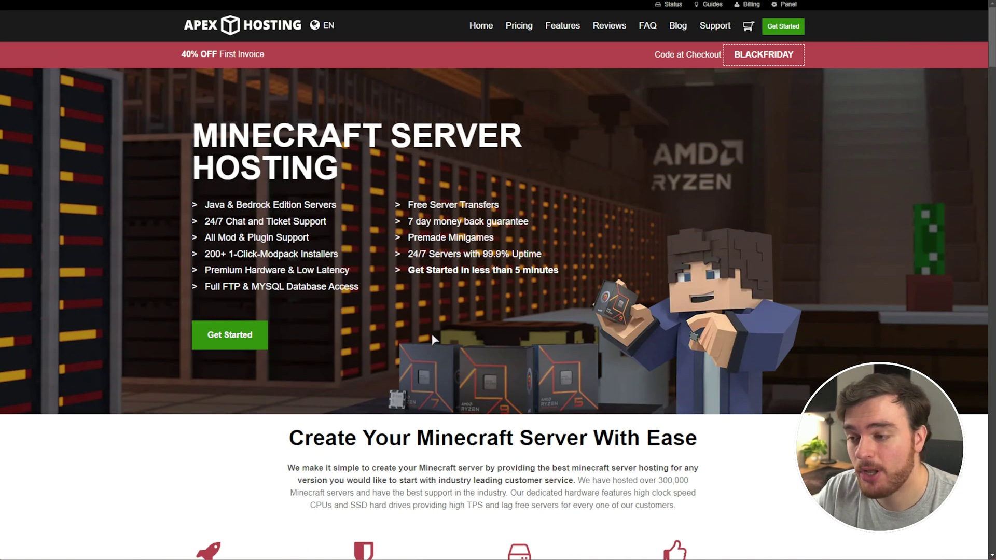
- Open the hosting plans page and look through the selectable games and server plans
left_click(253, 338)
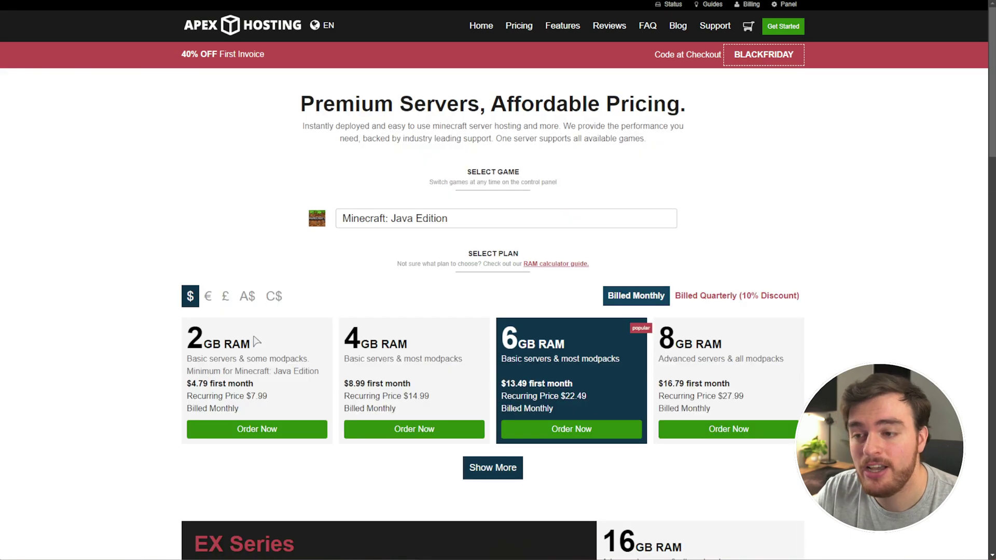
left_click(496, 218)
scroll(485, 261, "down", 10)
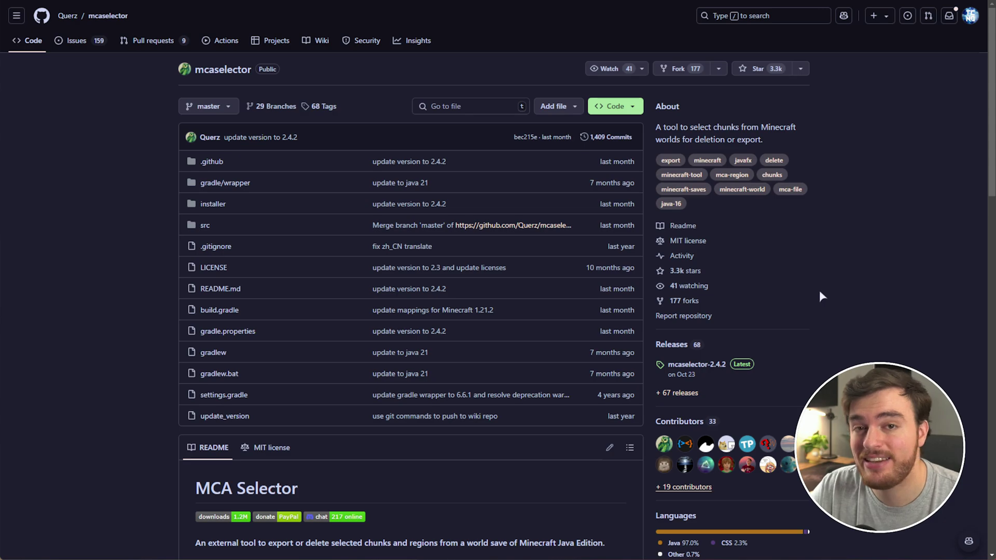
- Run the MCA Selector 2.4.2 Windows installer from the repository's README for the current user only, with English as setup language
scroll(807, 296, "down", 13)
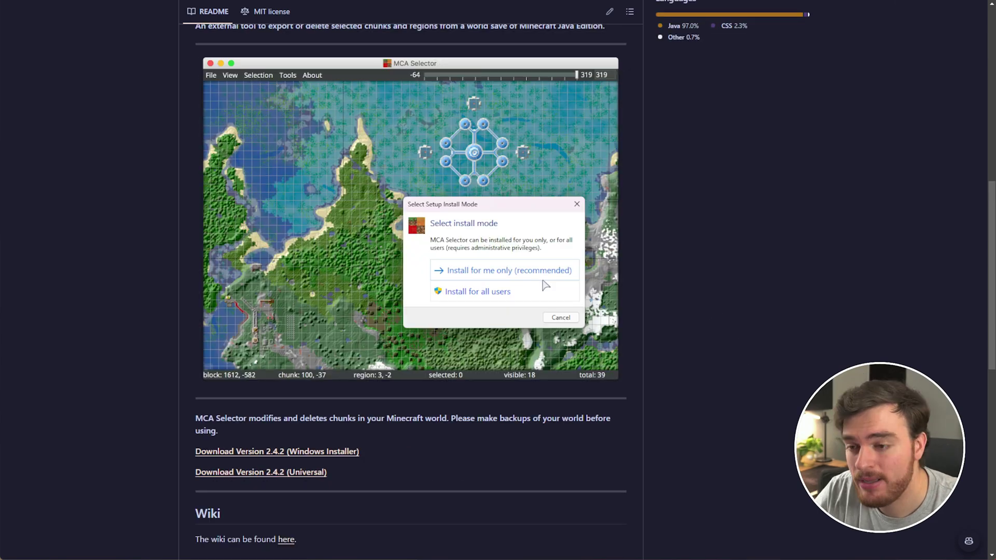
left_click(531, 276)
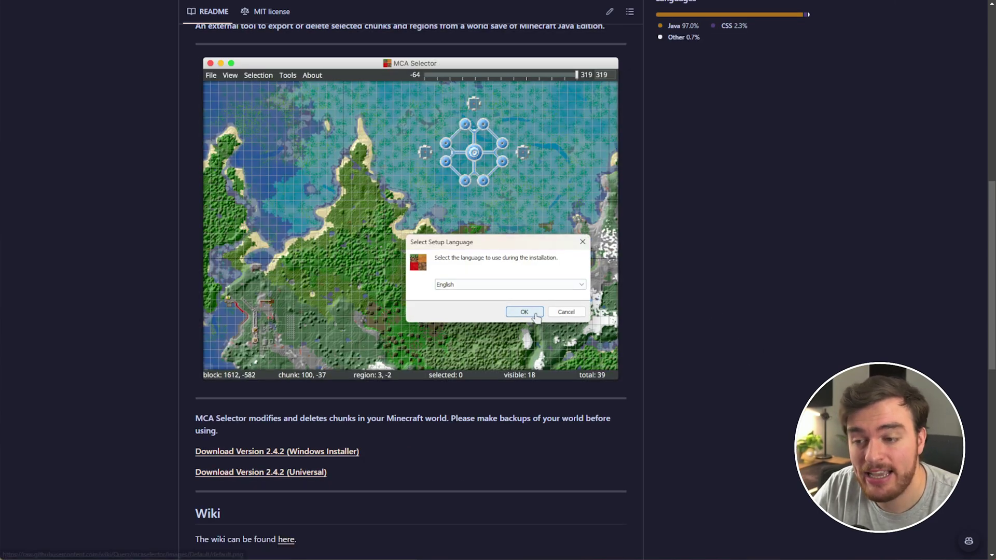
left_click(517, 310)
left_click(584, 387)
left_click(584, 387)
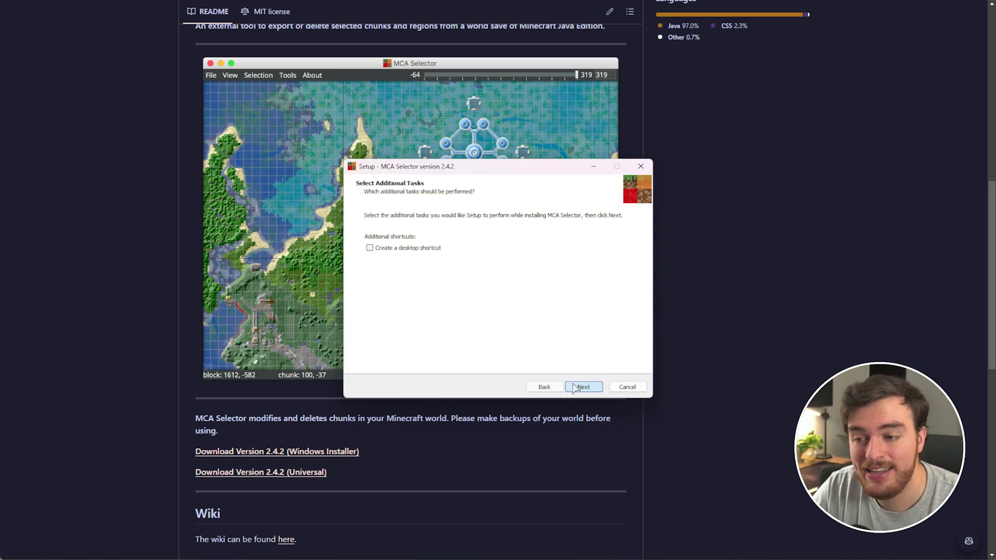
- Add a desktop shortcut, complete the MCA Selector installation and launch the program
left_click(418, 248)
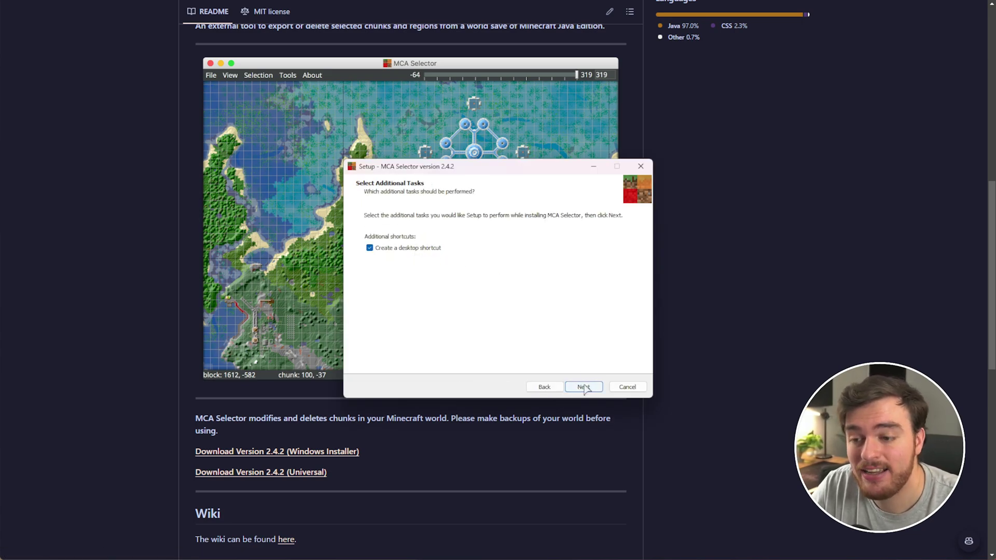
left_click(584, 386)
left_click(583, 387)
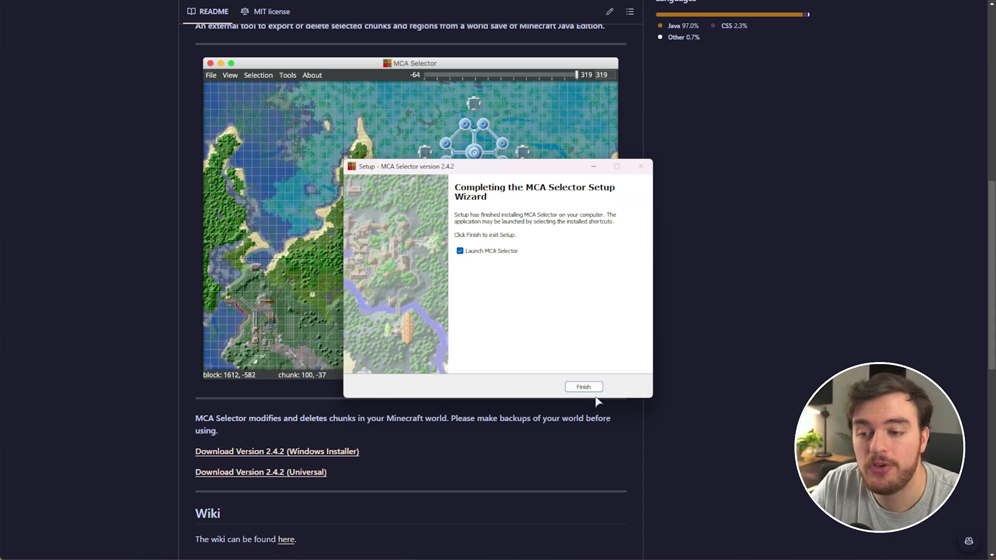
left_click(583, 387)
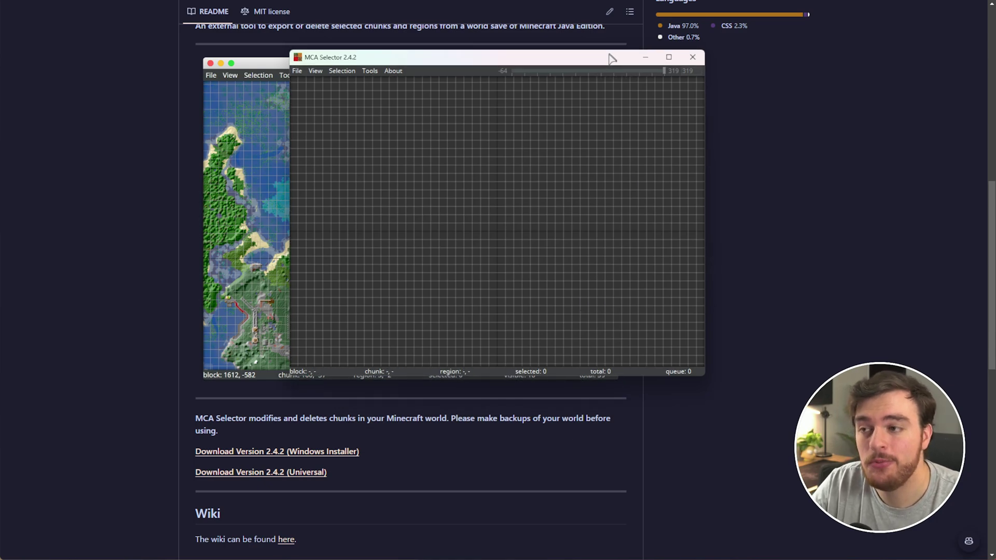
left_click_drag(621, 58, 617, 118)
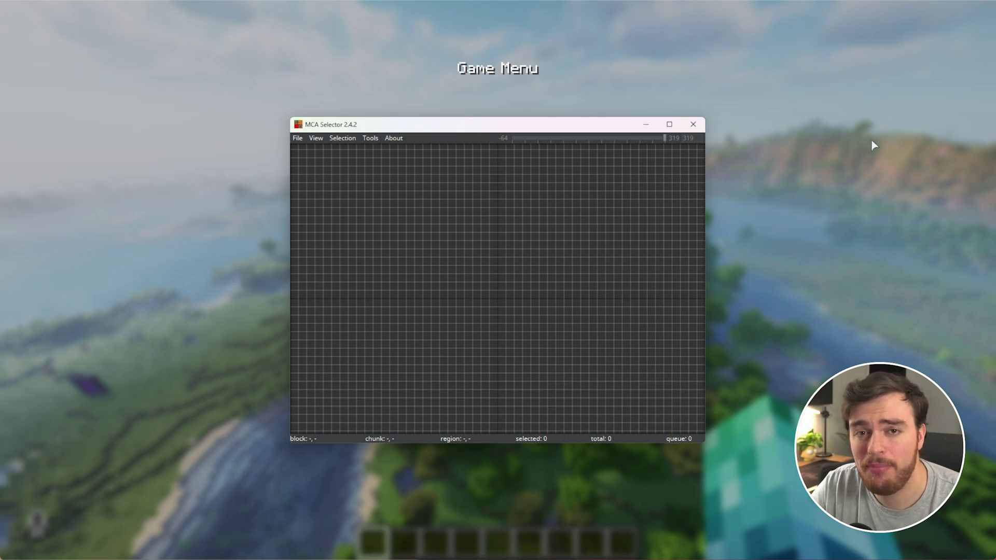
- Switch to Minecraft, save the running world and quit to the title screen
left_click(870, 139)
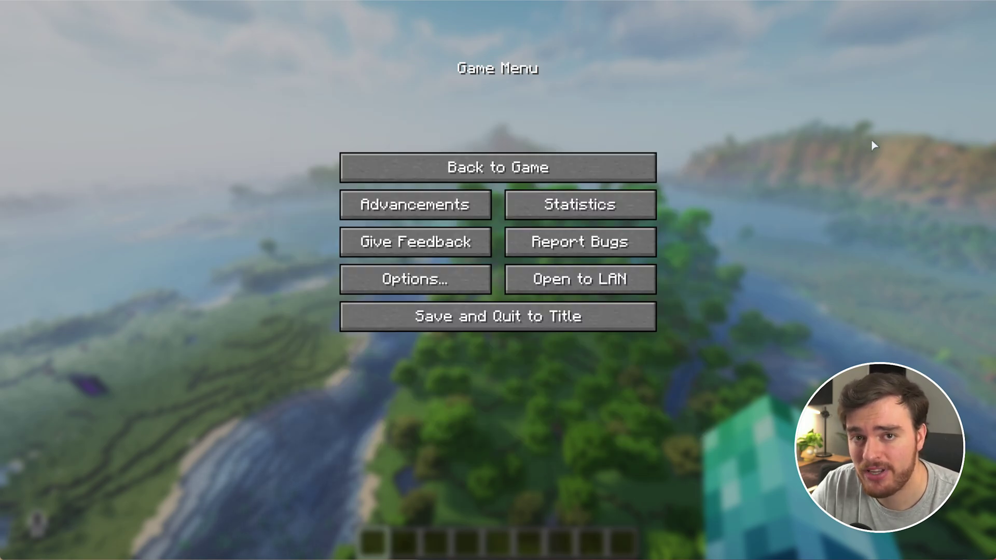
left_click(539, 324)
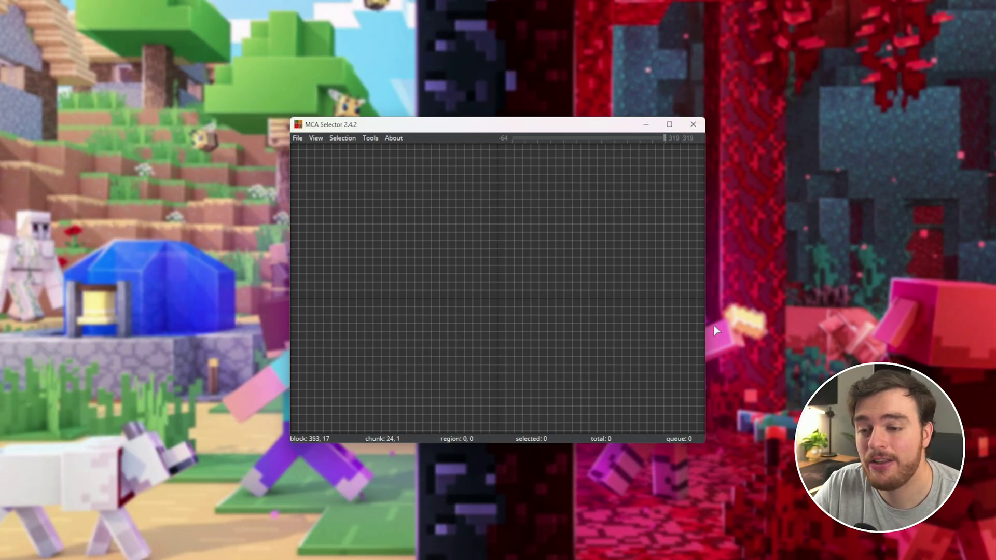
- Maximize MCA Selector, start opening a world and check the full path of the .minecraft saves folder
key("super+Up")
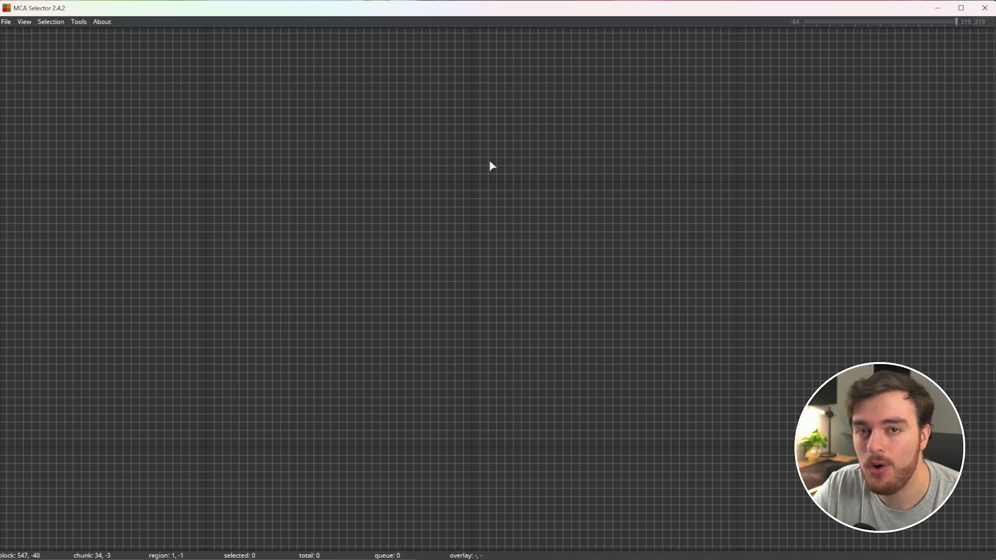
left_click(7, 21)
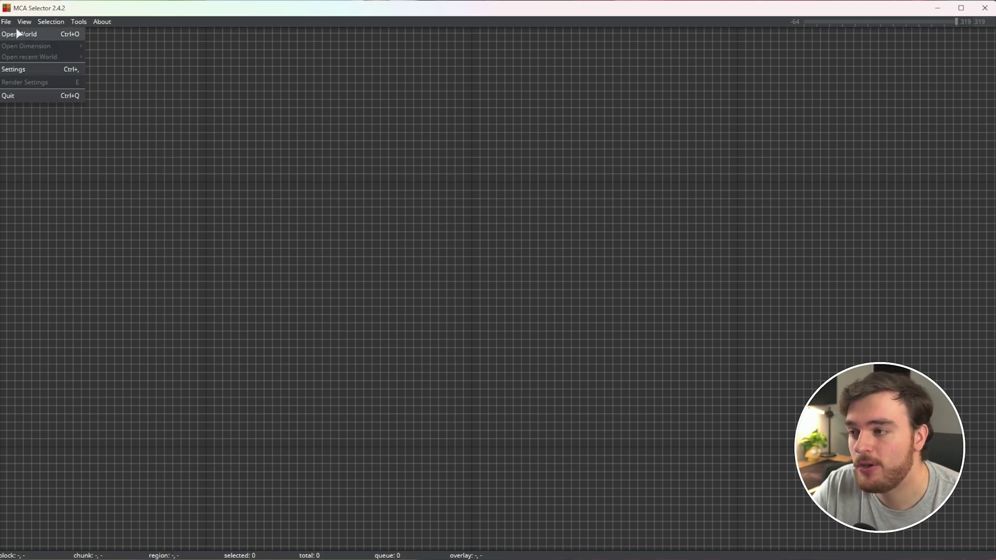
left_click(36, 41)
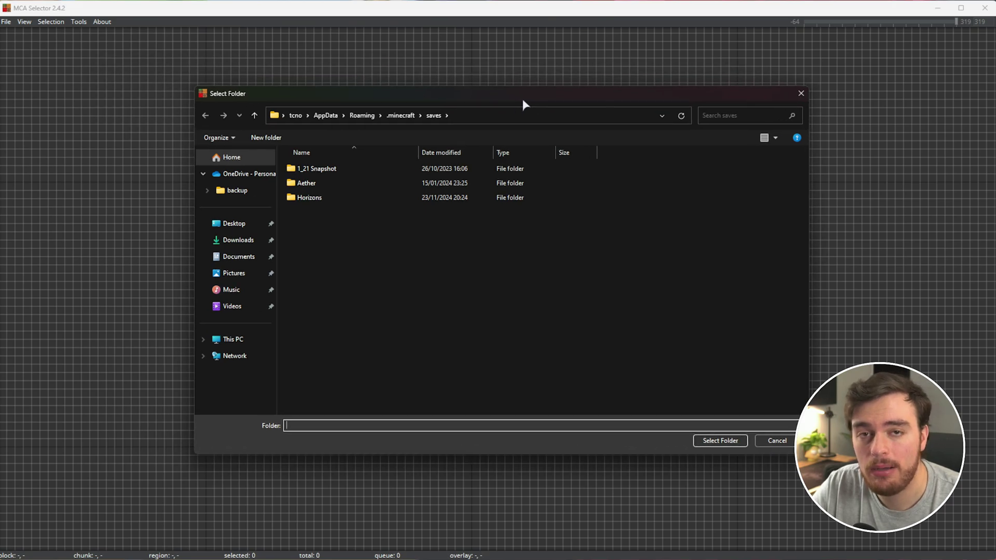
left_click(483, 115)
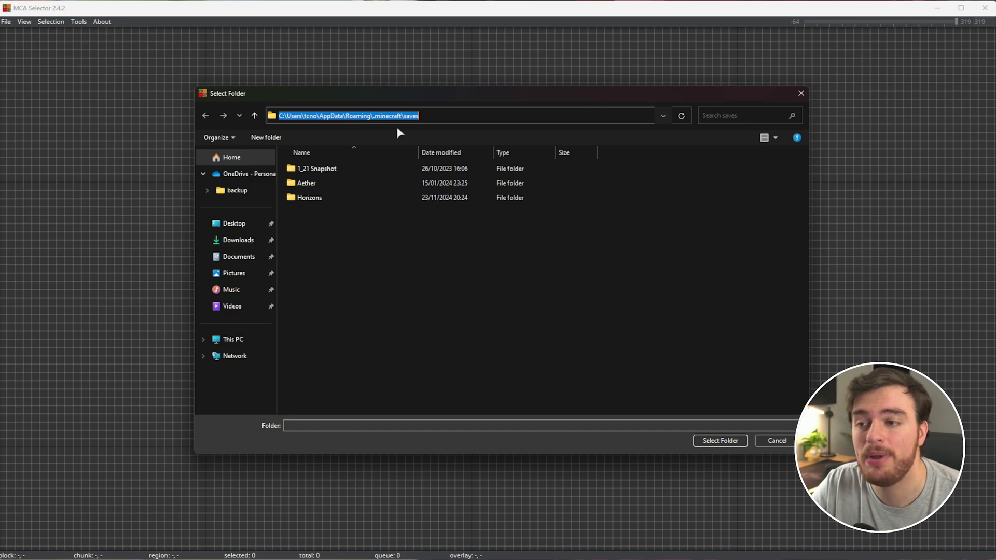
left_click(481, 253)
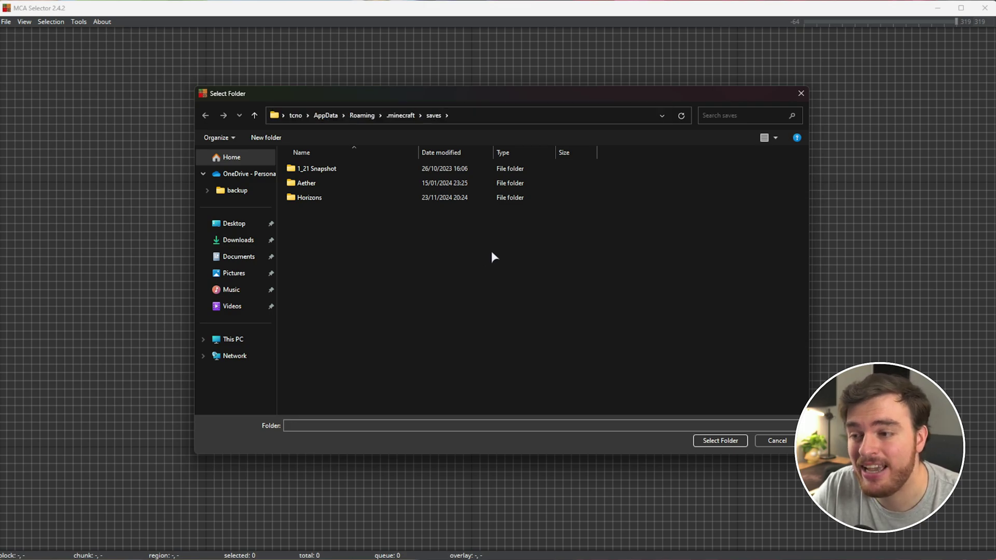
- Duplicate the Horizons save folder as a backup and choose the original Horizons folder as the world to open
left_click(534, 197)
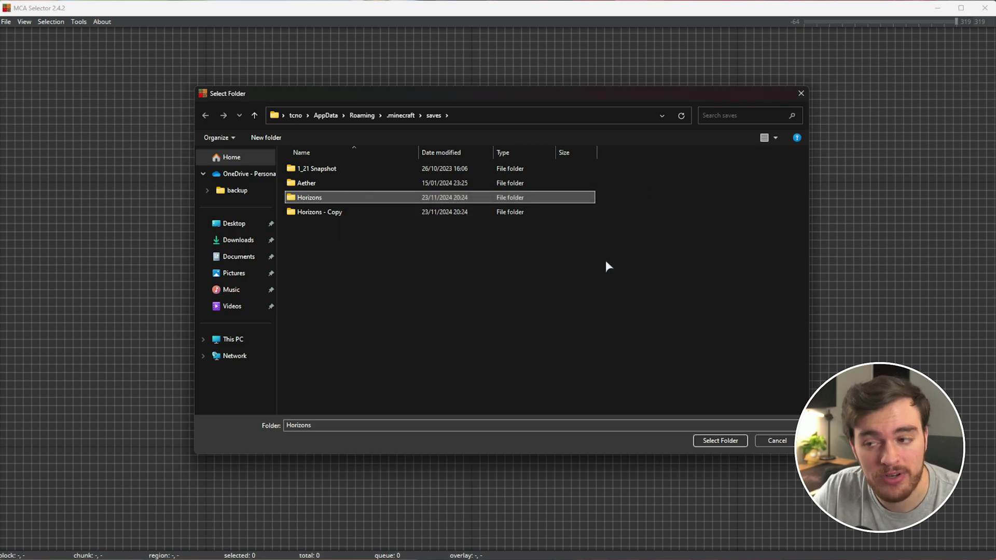
left_click(521, 213)
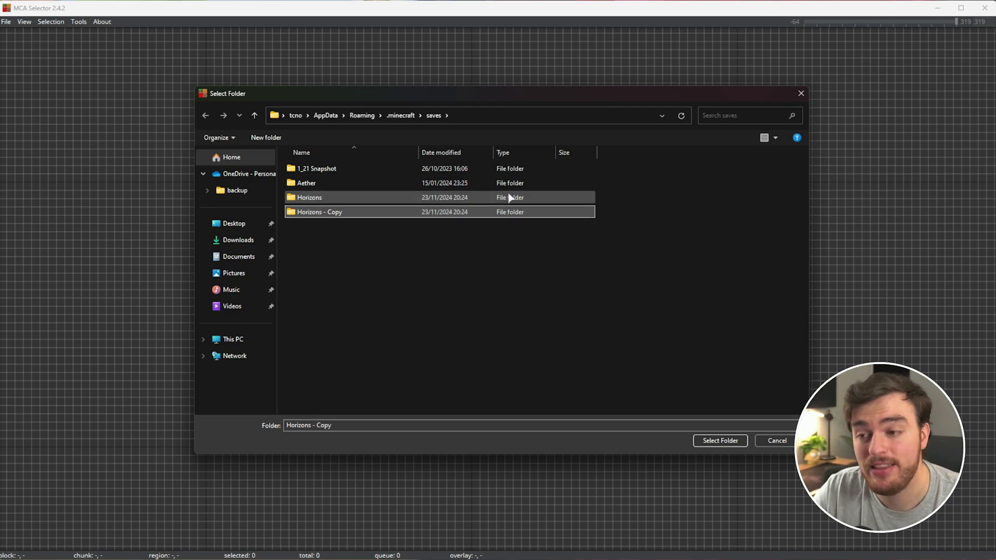
left_click(510, 197)
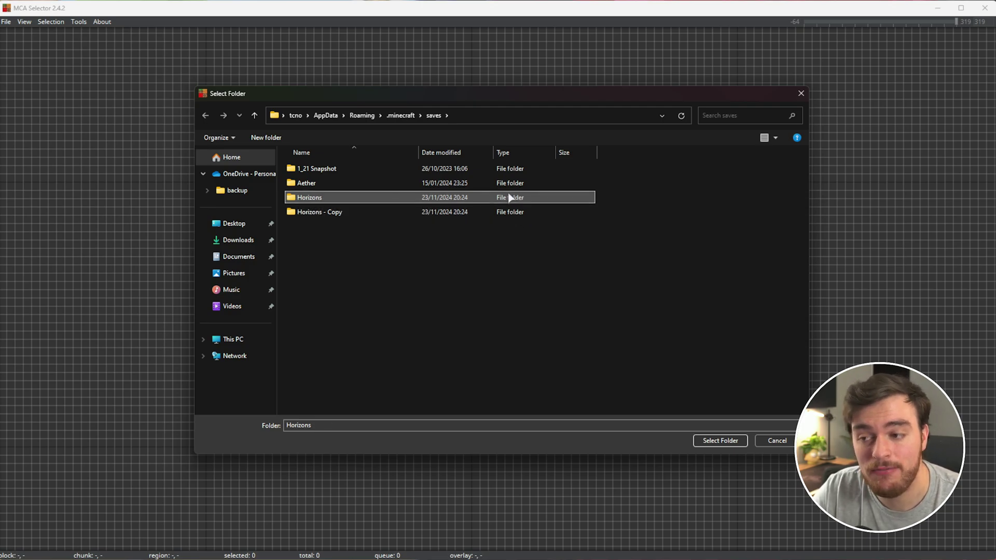
left_click(720, 440)
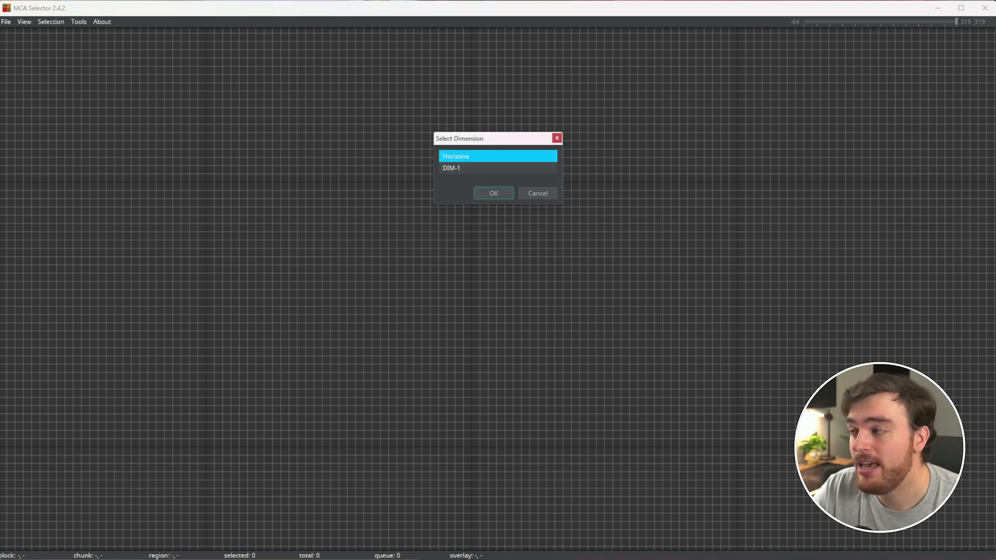
- Switch to File Explorer and locate the world folder inside the fabric server directory
key("alt+Tab")
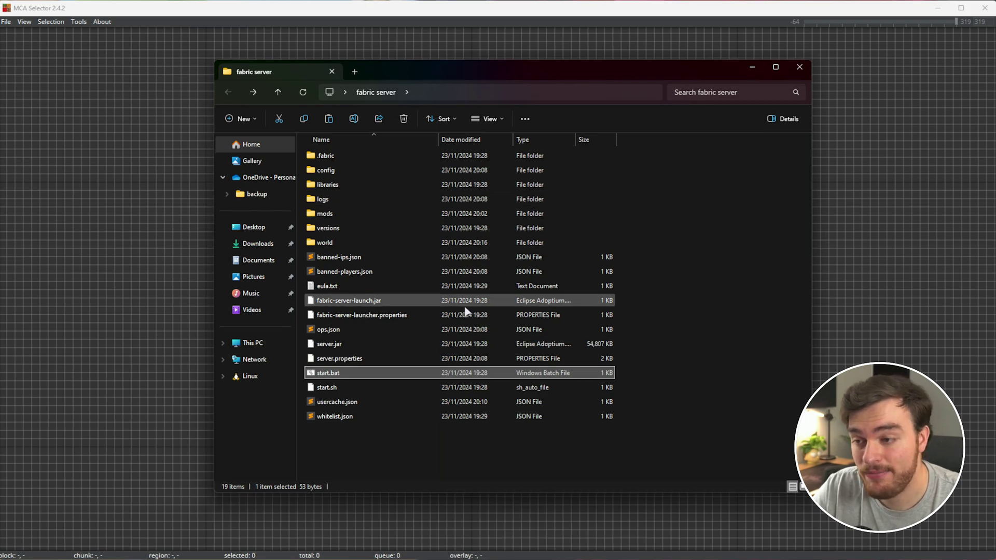
left_click(365, 242)
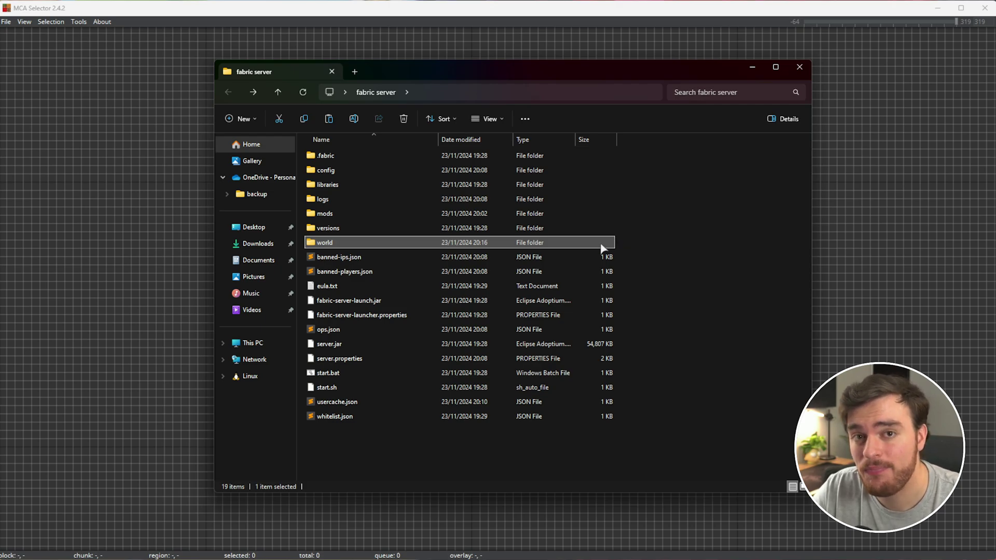
left_click_drag(700, 464, 506, 151)
left_click(703, 278)
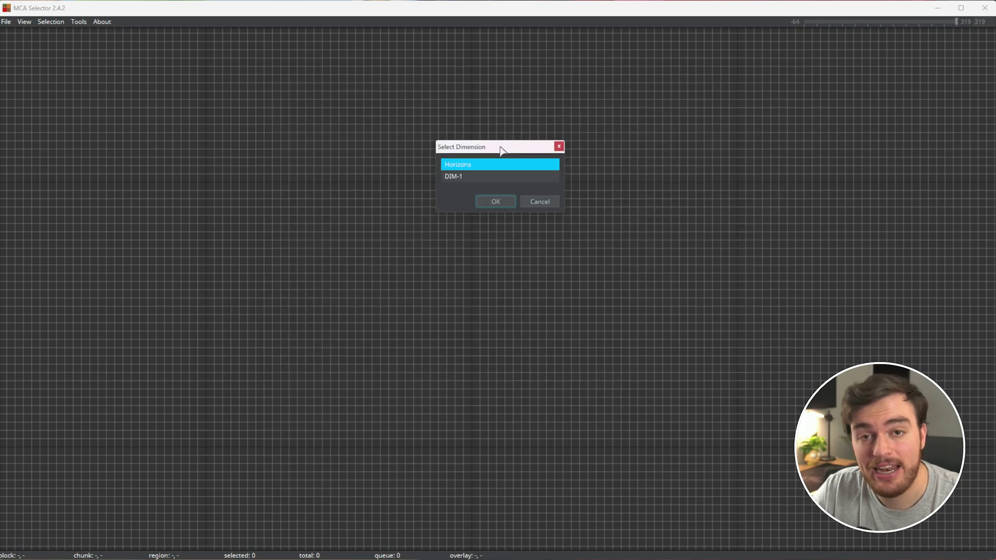
- Load the Horizons dimension of the chosen world in MCA Selector
left_click_drag(500, 149, 504, 241)
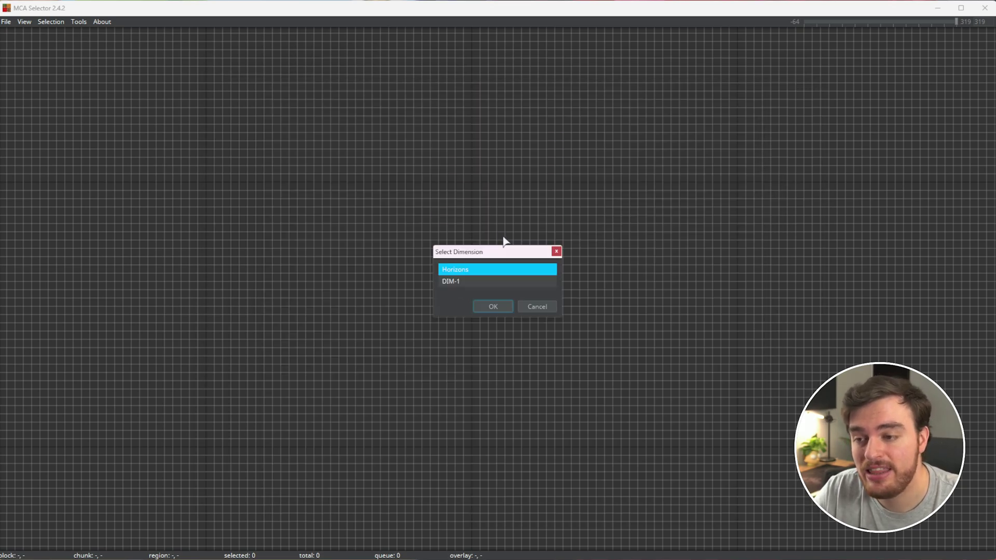
left_click(477, 270)
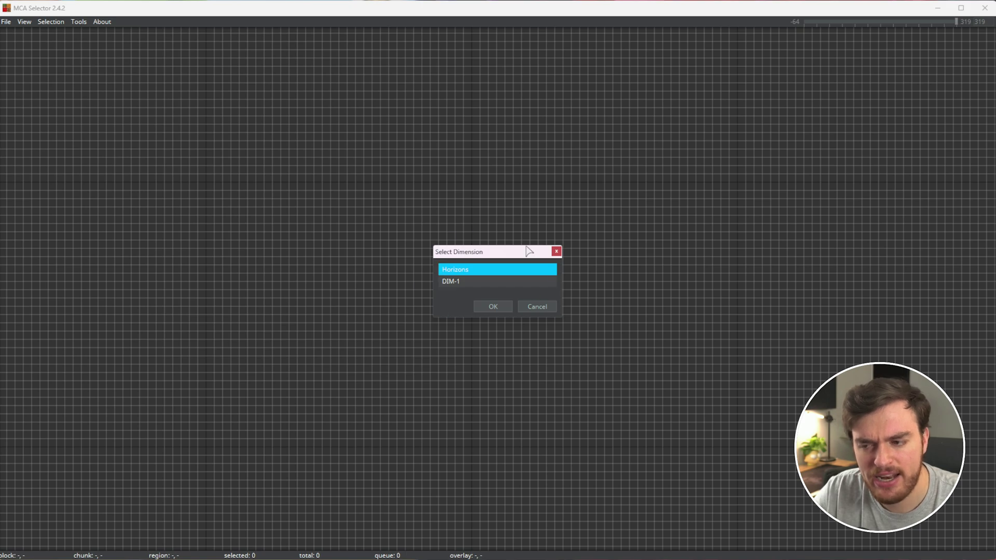
left_click(490, 308)
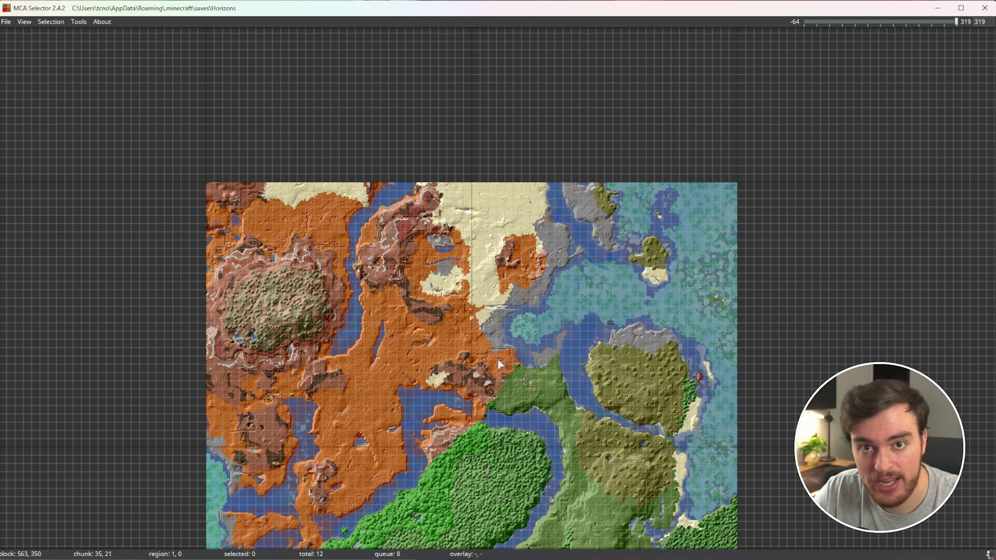
- Examine the full extent of the generated chunks on the Horizons world map
scroll(494, 323, "down", 4)
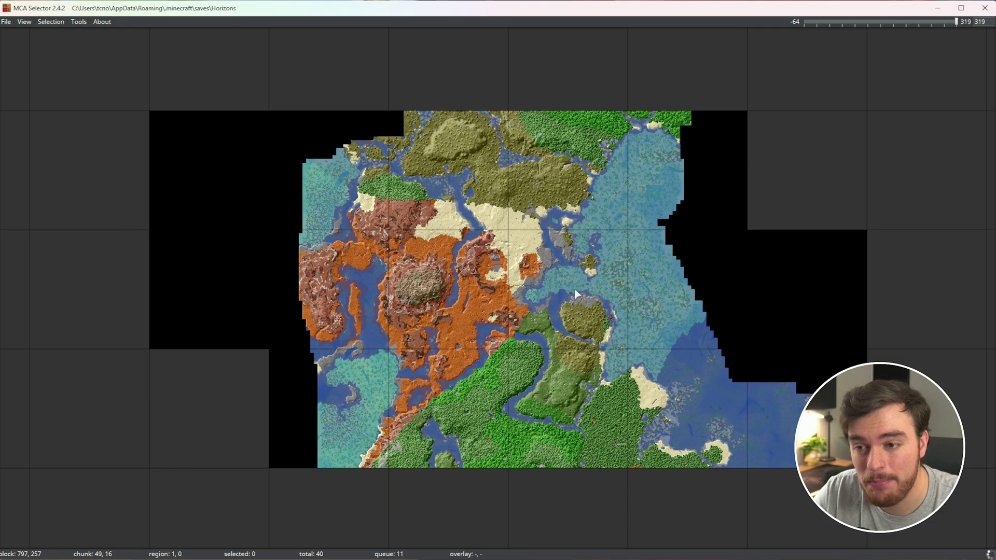
scroll(584, 295, "down", 1)
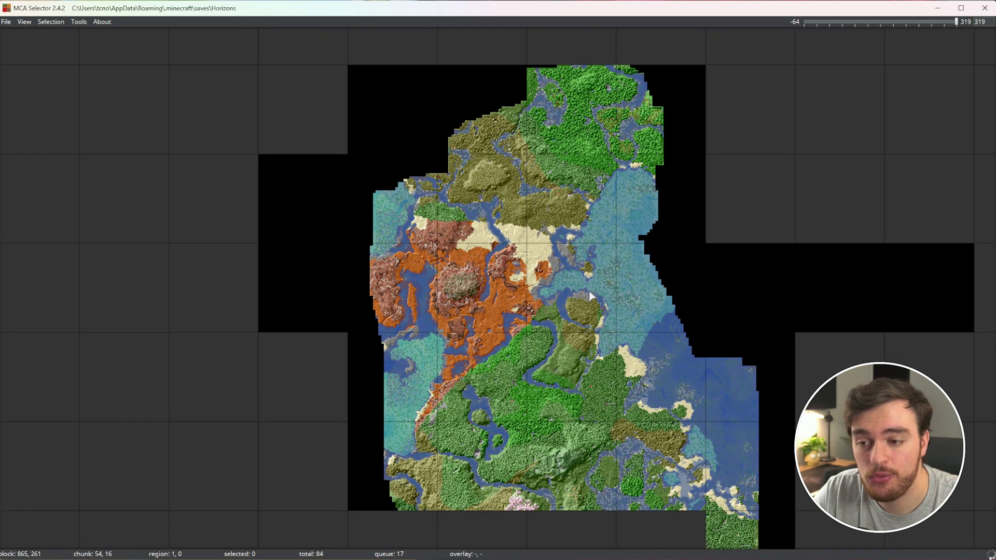
left_click_drag(590, 296, 523, 224)
scroll(555, 239, "down", 2)
left_click_drag(441, 378, 447, 380)
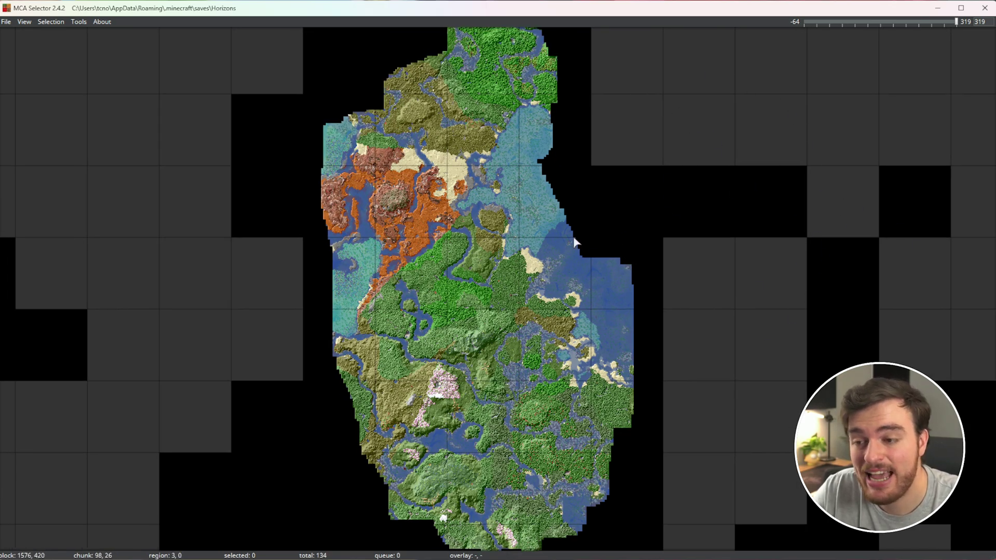
- Examine the Horizons map from the full region overview down to the individual chunks around the northern riverside village
scroll(463, 236, "down", 2)
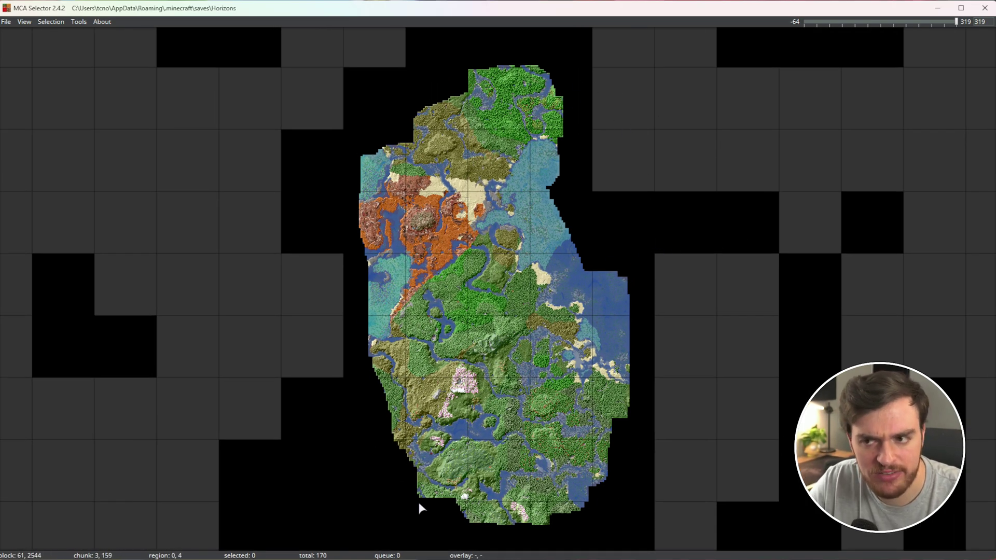
scroll(555, 317, "down", 2)
scroll(555, 315, "down", 6)
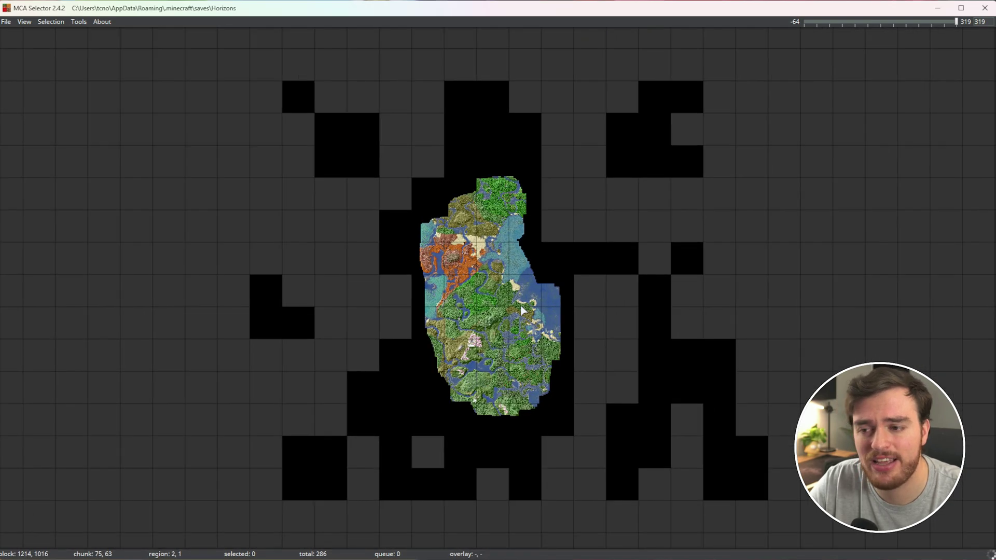
scroll(509, 315, "up", 8)
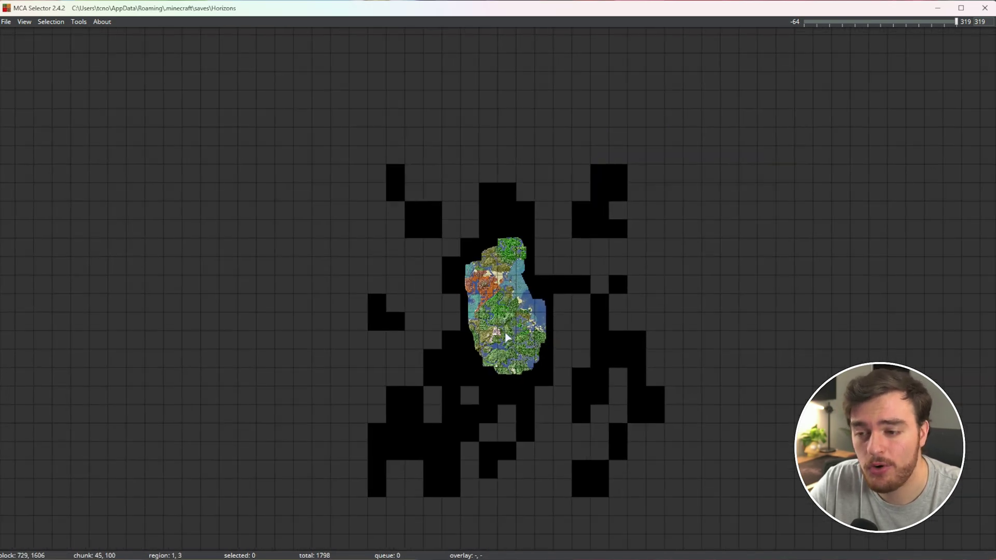
scroll(459, 329, "up", 6)
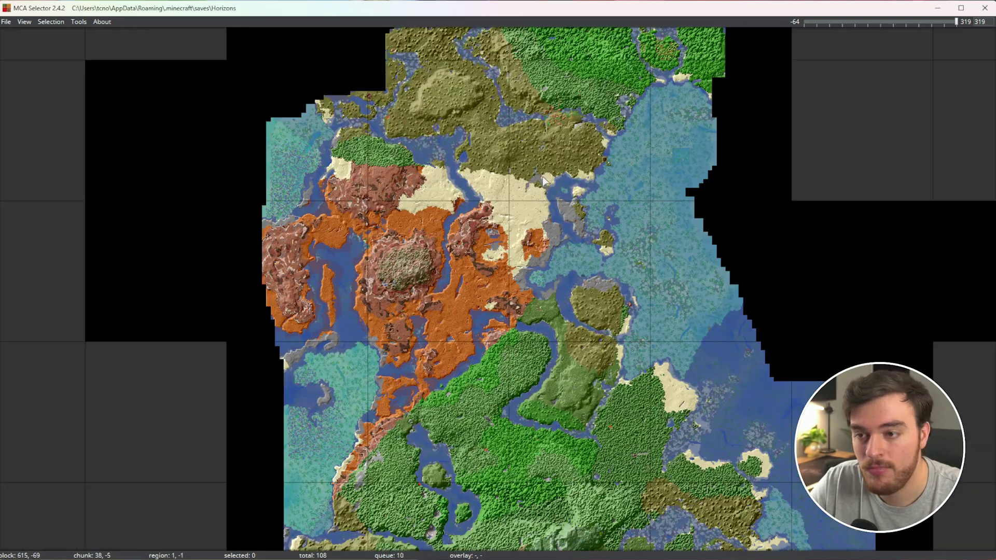
scroll(518, 308, "up", 2)
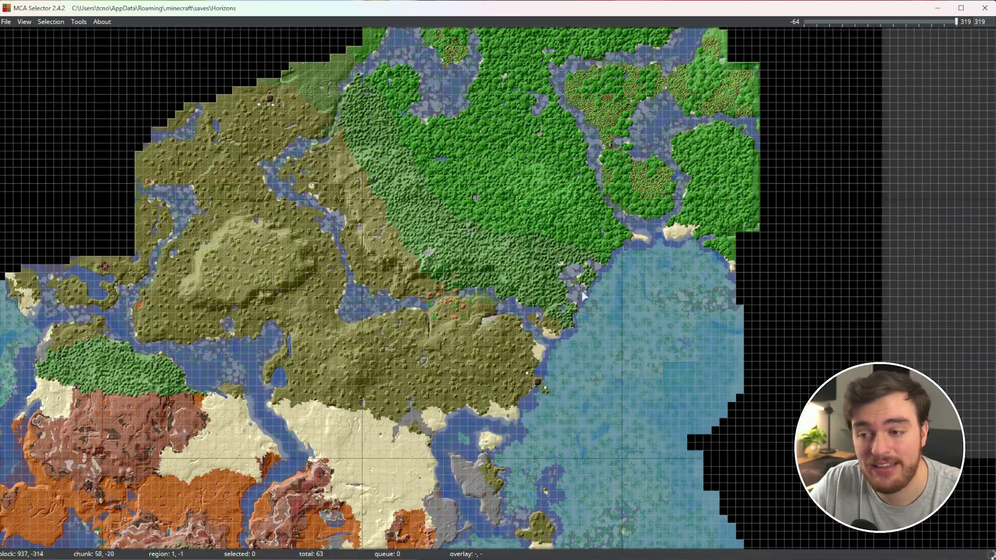
scroll(483, 287, "up", 3)
scroll(483, 287, "up", 2)
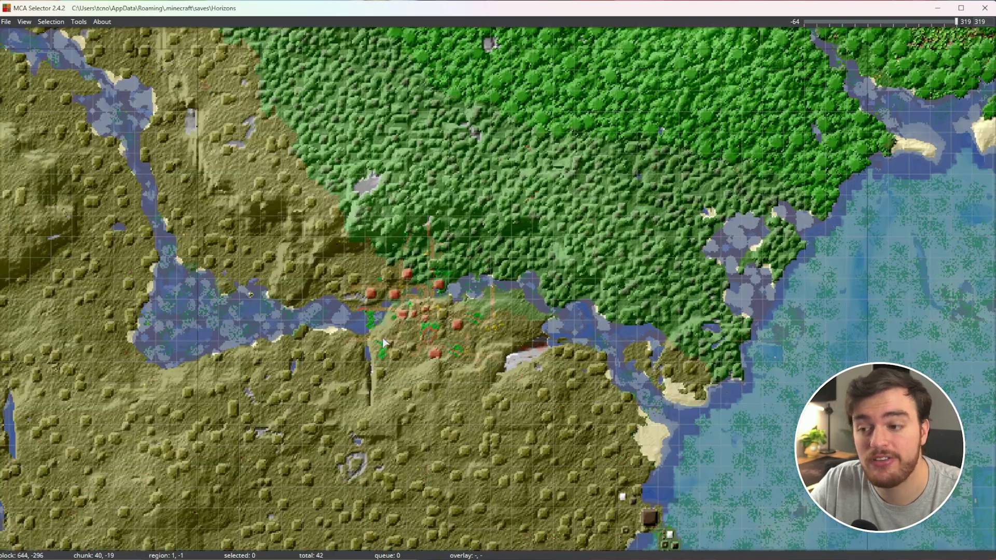
scroll(493, 325, "down", 1)
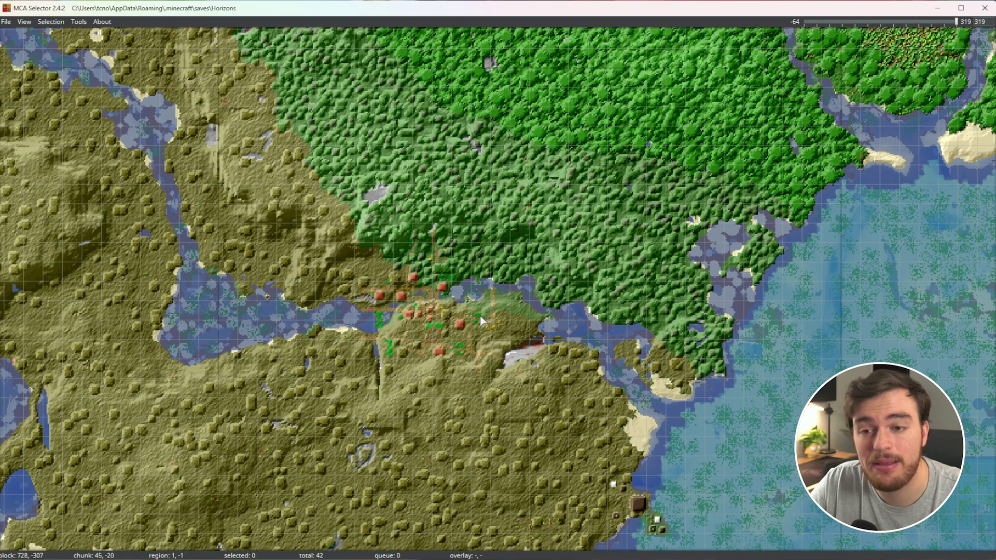
- Select a rectangular block of 13 by 11 chunks over the village and forest, plus several single chunks near the coast to the east
left_click_drag(415, 167, 664, 376)
left_click(734, 253)
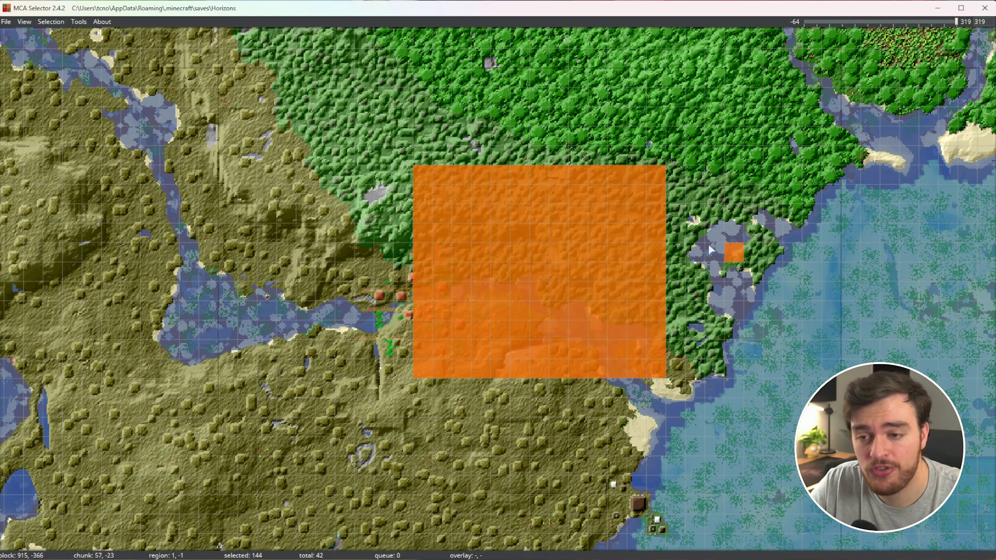
left_click(714, 252)
left_click(753, 252)
left_click(714, 213)
left_click(753, 214)
left_click(773, 291)
left_click(734, 310)
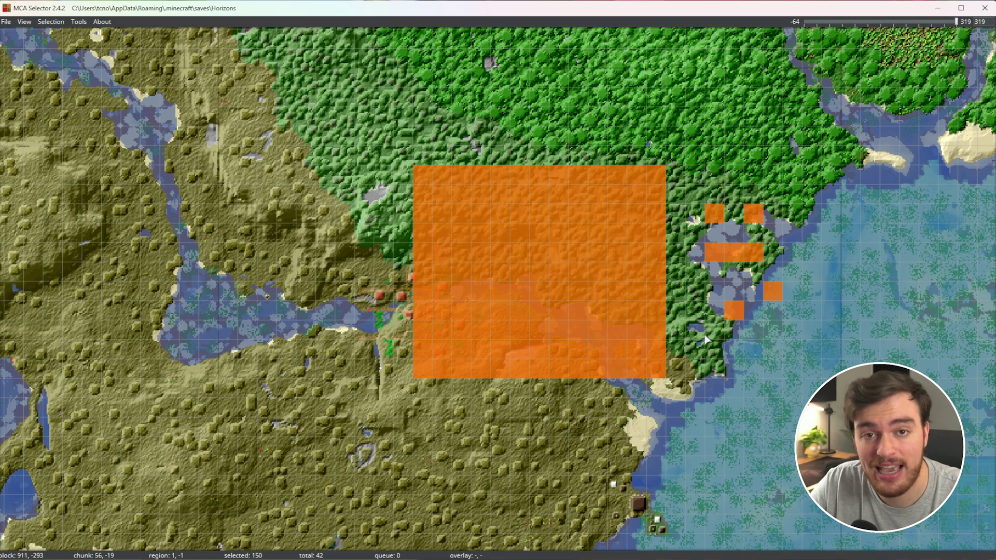
- Deselect the single chunks near the coast and remove most of the rectangular block from the selection
left_click(734, 310)
left_click(773, 291)
left_click(753, 252)
left_click(734, 252)
left_click(715, 252)
left_click(714, 214)
left_click(753, 213)
left_click_drag(656, 331, 436, 263)
left_click_drag(413, 228, 658, 181)
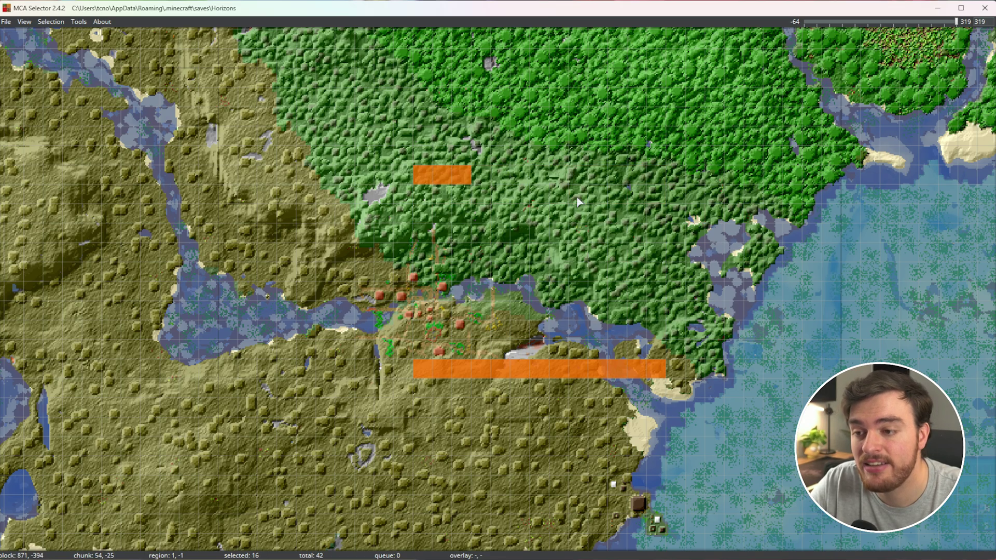
- Select whole regions across the north of the map except the one containing the village, and clear the selection
scroll(559, 294, "down", 6)
scroll(508, 213, "down", 2)
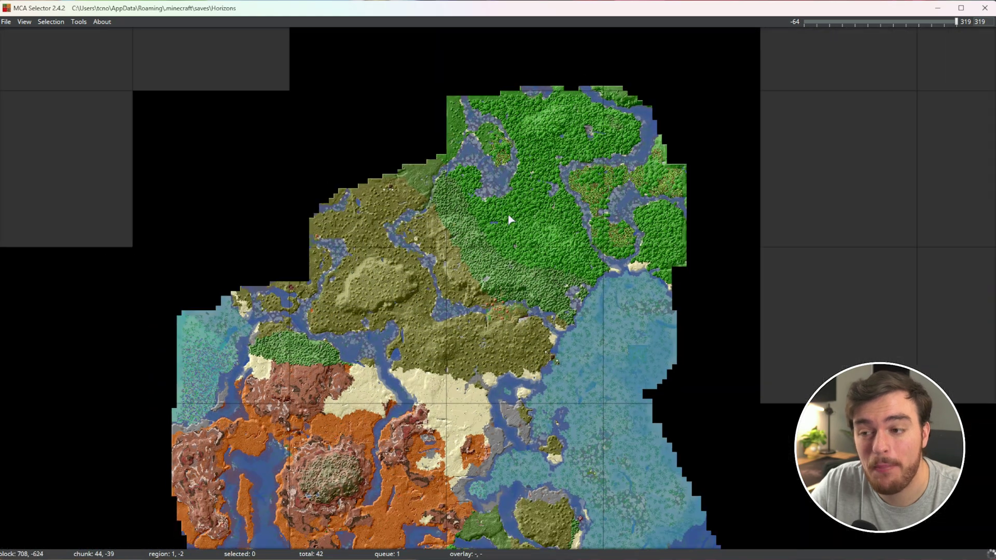
left_click_drag(363, 166, 633, 160)
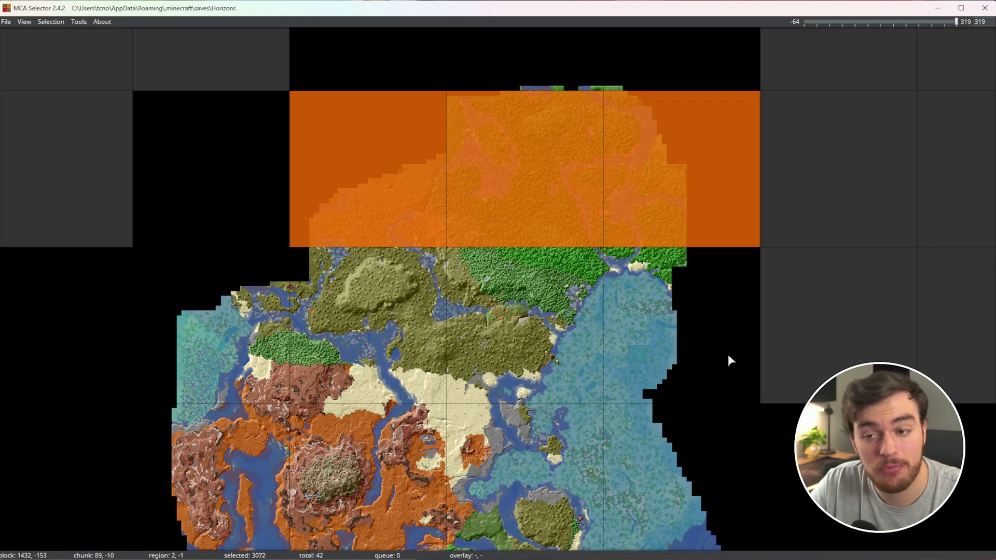
mouse_move(726, 356)
left_mouse_down()
mouse_move(704, 341)
mouse_move(644, 467)
mouse_move(365, 328)
left_mouse_up()
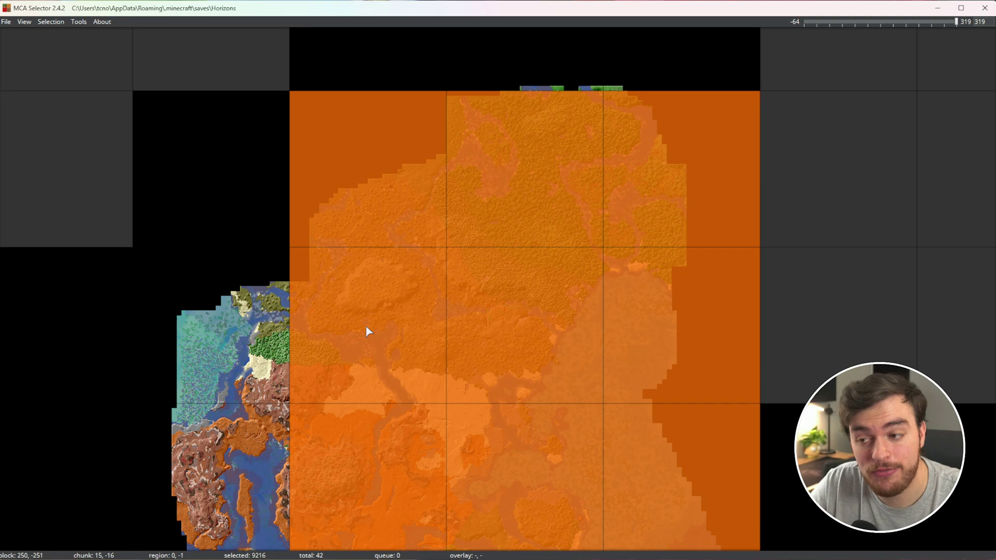
left_click(531, 325)
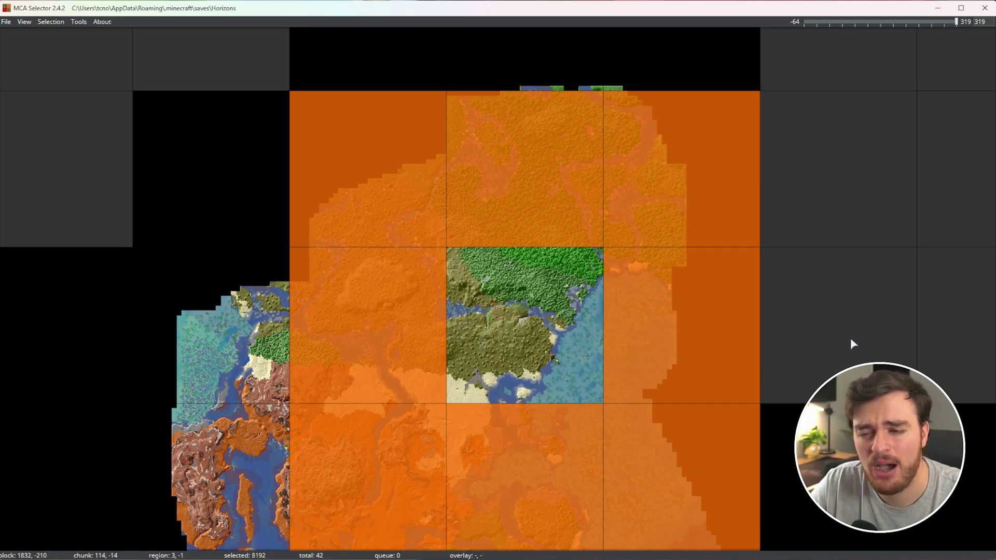
key("ctrl+shift+a")
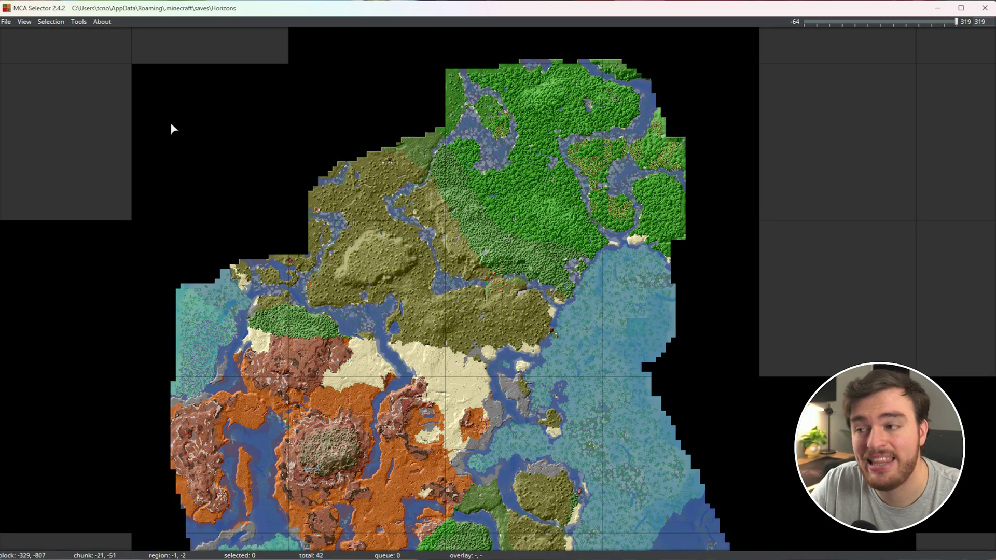
- Filter the chunks to select all those with an InhabitedTime below 5 minutes
left_click(79, 22)
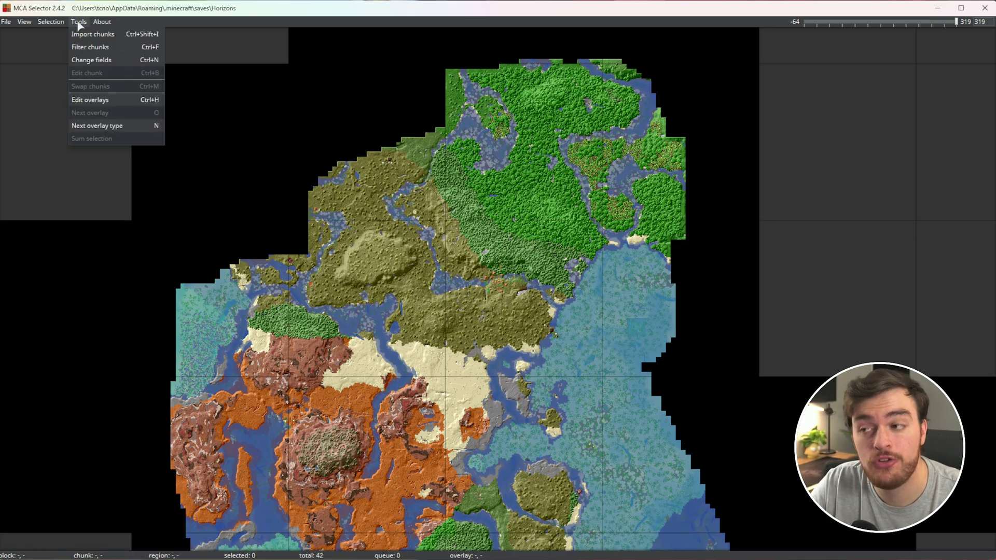
left_click(120, 48)
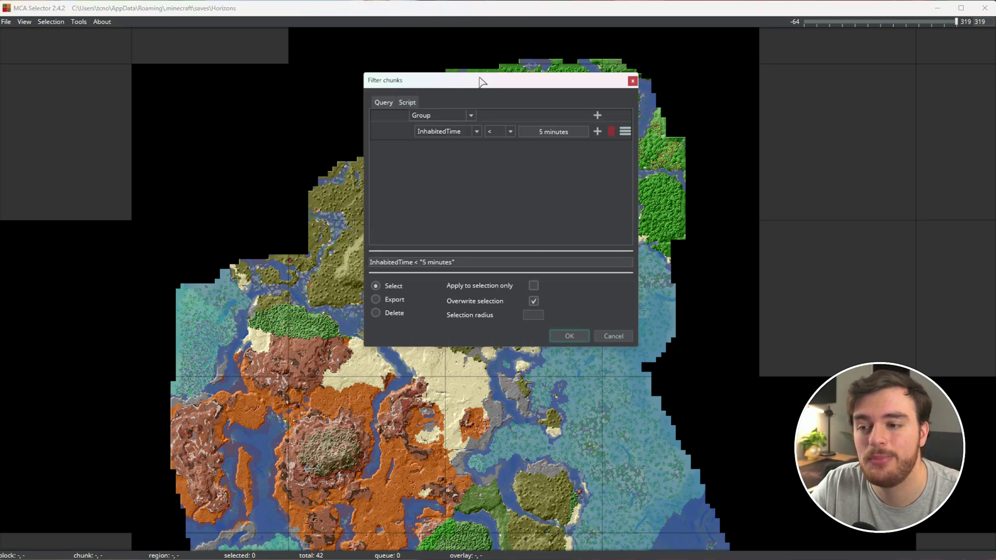
left_click_drag(478, 80, 467, 154)
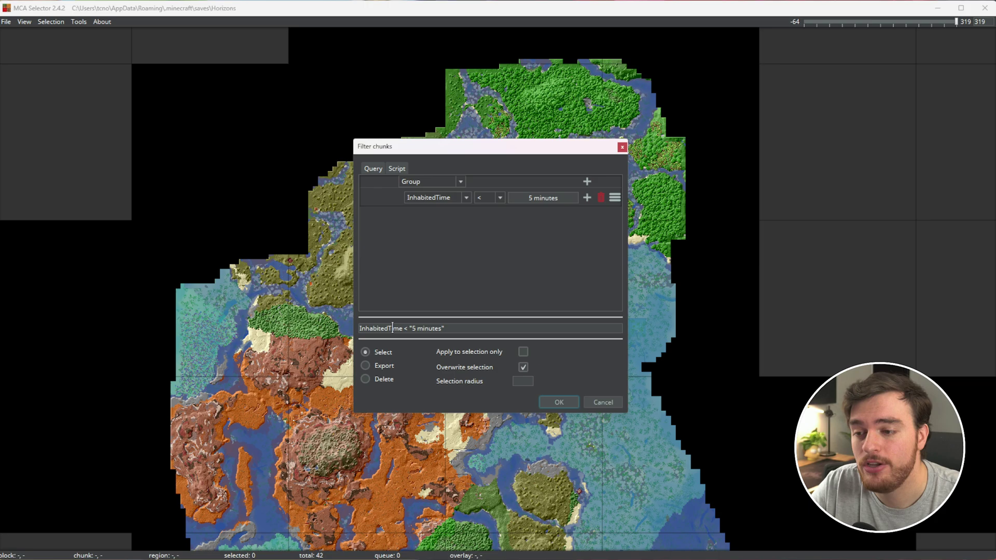
left_click_drag(359, 328, 401, 329)
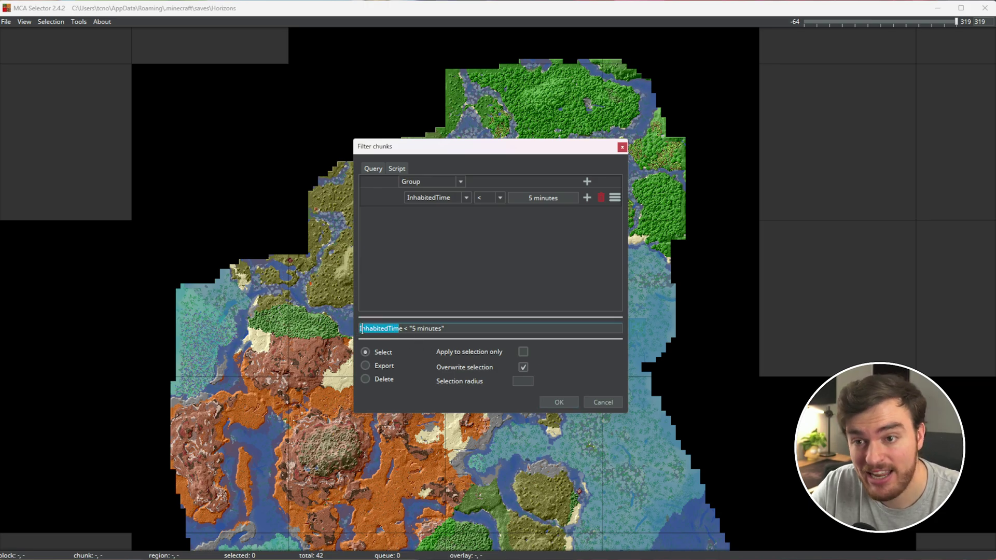
left_click(405, 333)
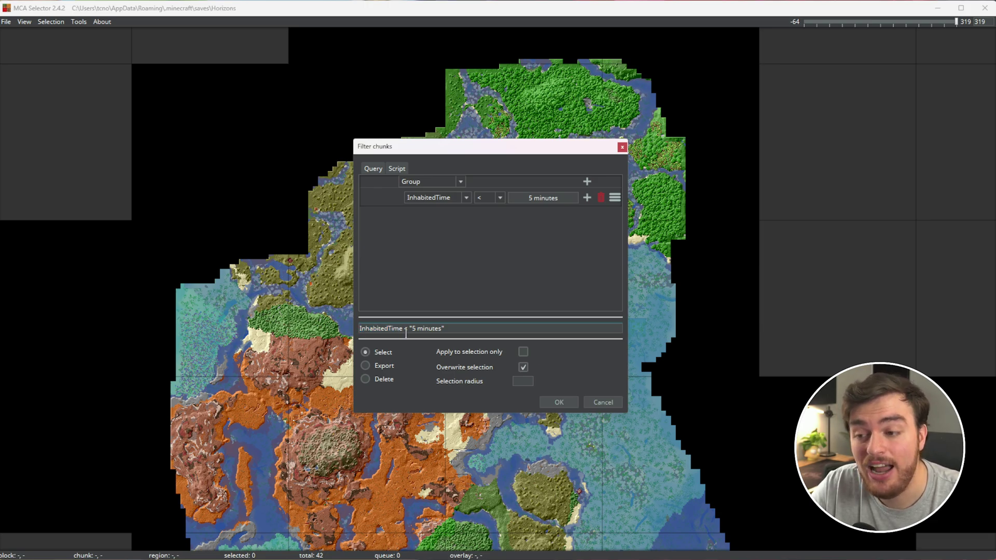
left_click_drag(412, 330, 434, 330)
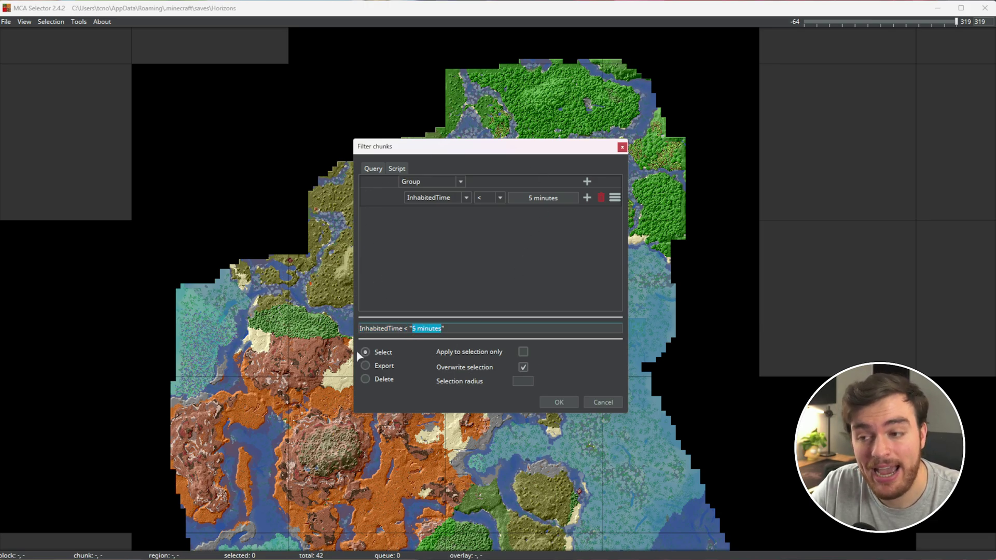
left_click(569, 402)
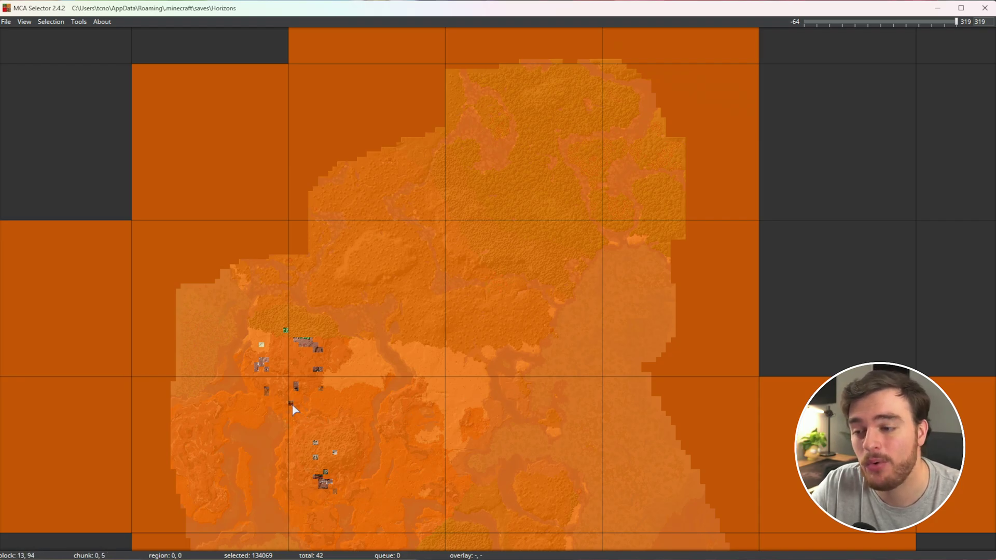
- Examine which chunks the 5-minute filter left unselected around the badlands and across the rest of the map
left_click_drag(278, 408, 410, 309)
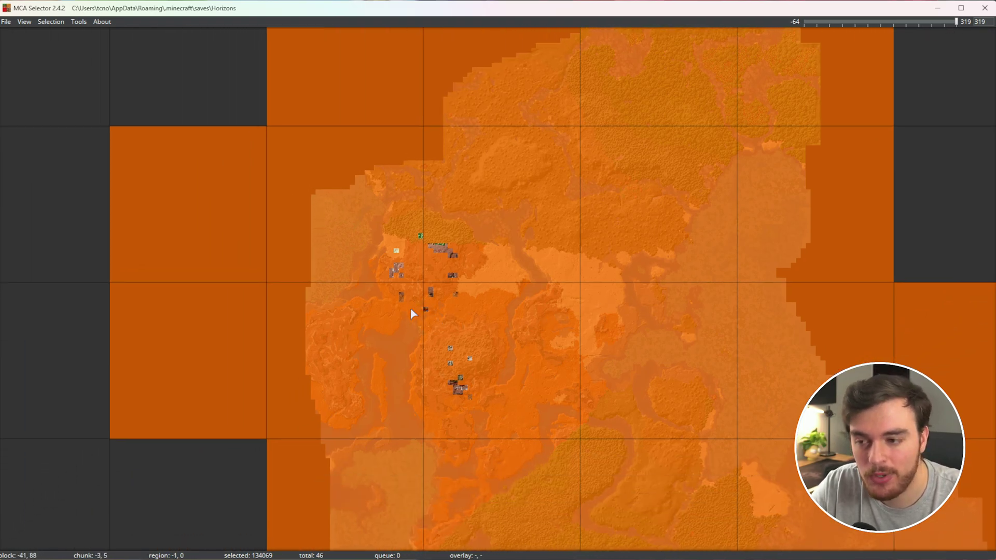
scroll(409, 309, "down", 1)
scroll(396, 310, "up", 5)
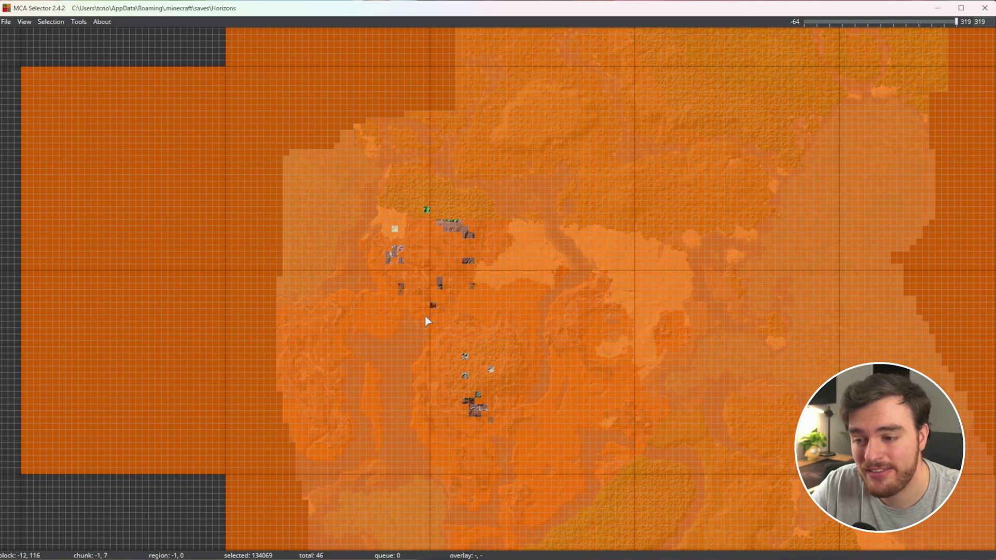
scroll(505, 363, "up", 1)
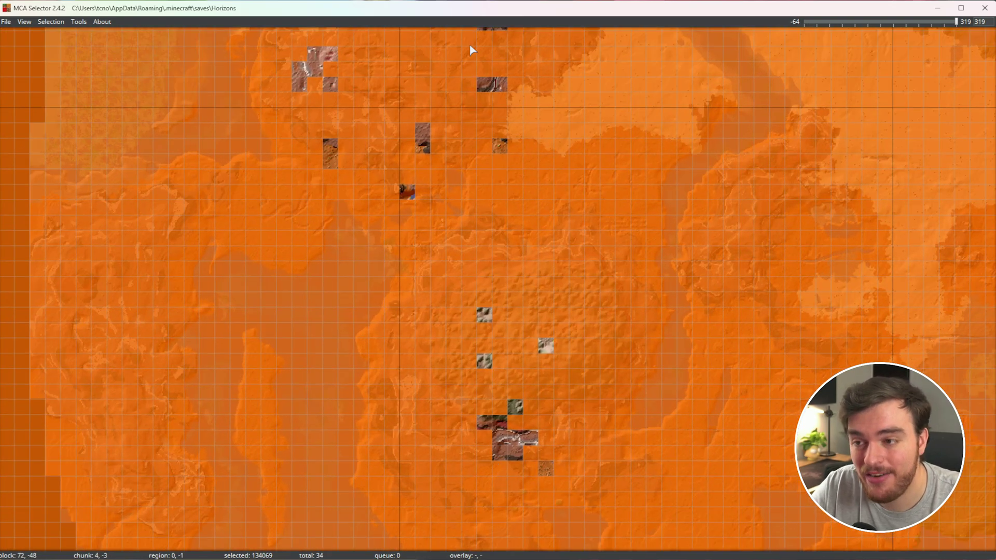
scroll(549, 382, "down", 5)
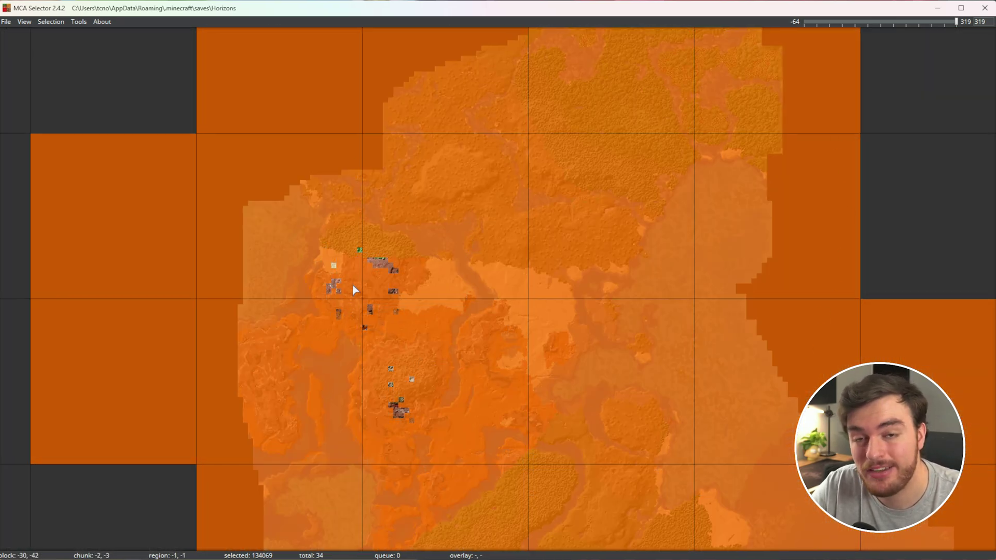
scroll(325, 306, "up", 2)
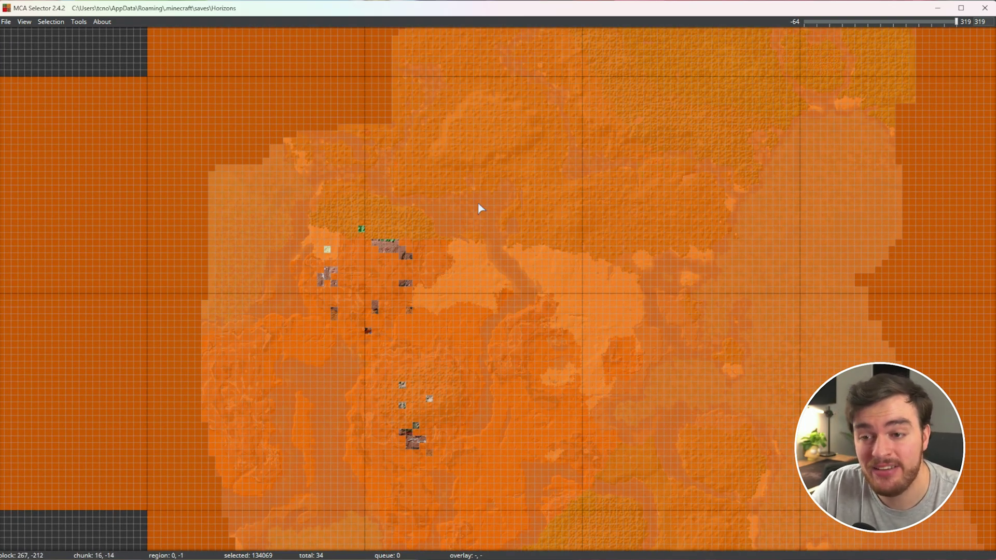
scroll(464, 209, "down", 4)
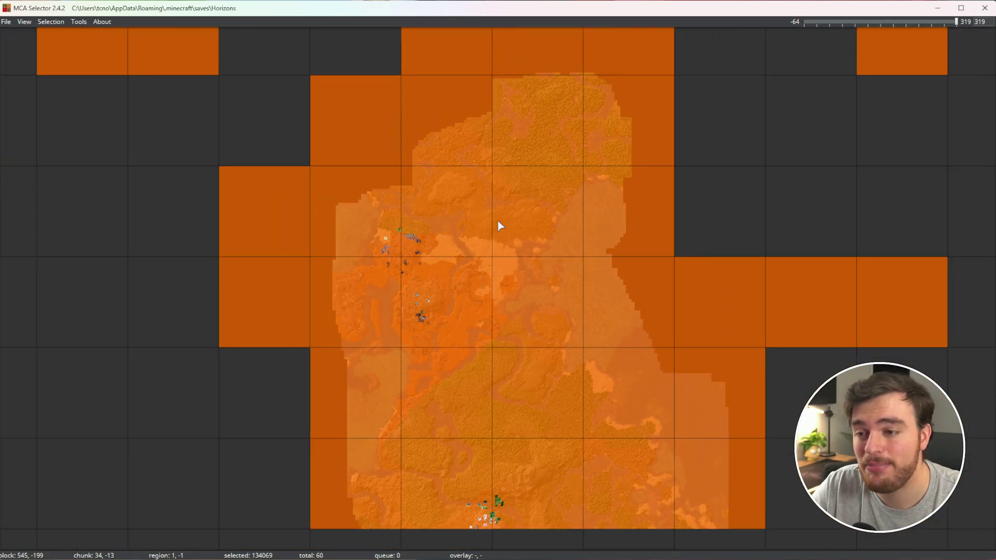
scroll(485, 211, "down", 1)
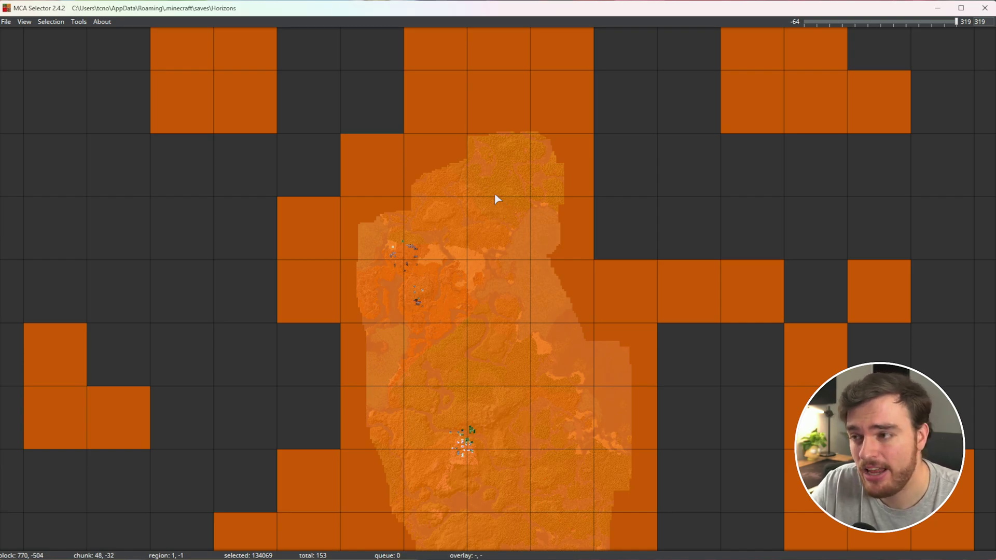
- Clear the selection and filter the chunks again to select those with an InhabitedTime below 20 seconds
left_click(53, 23)
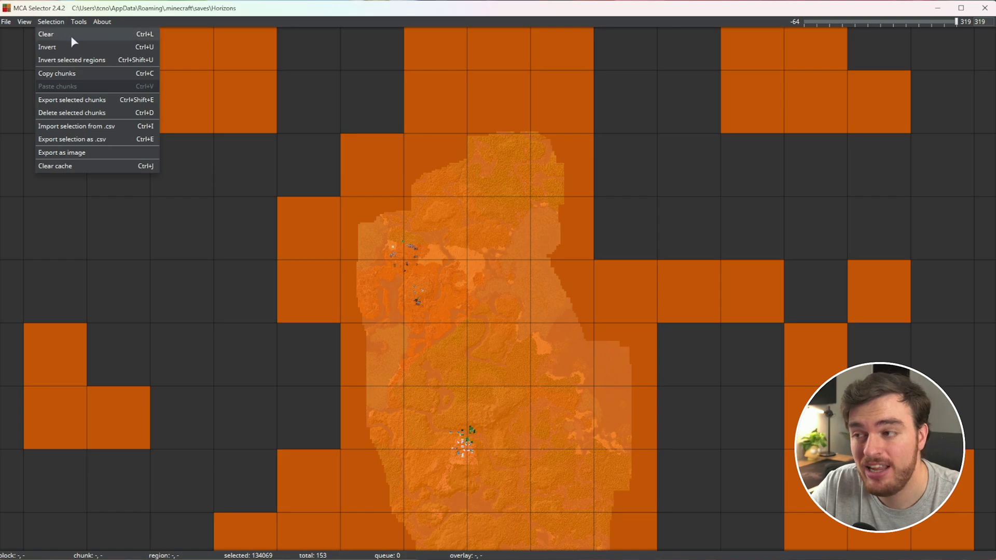
left_click(71, 36)
left_click(79, 23)
left_click(94, 46)
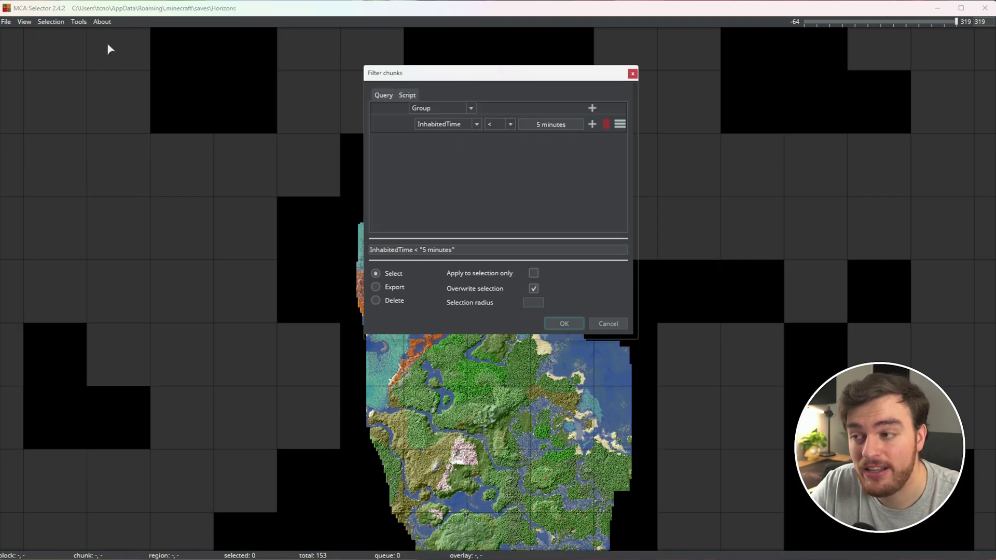
left_click_drag(496, 79, 489, 139)
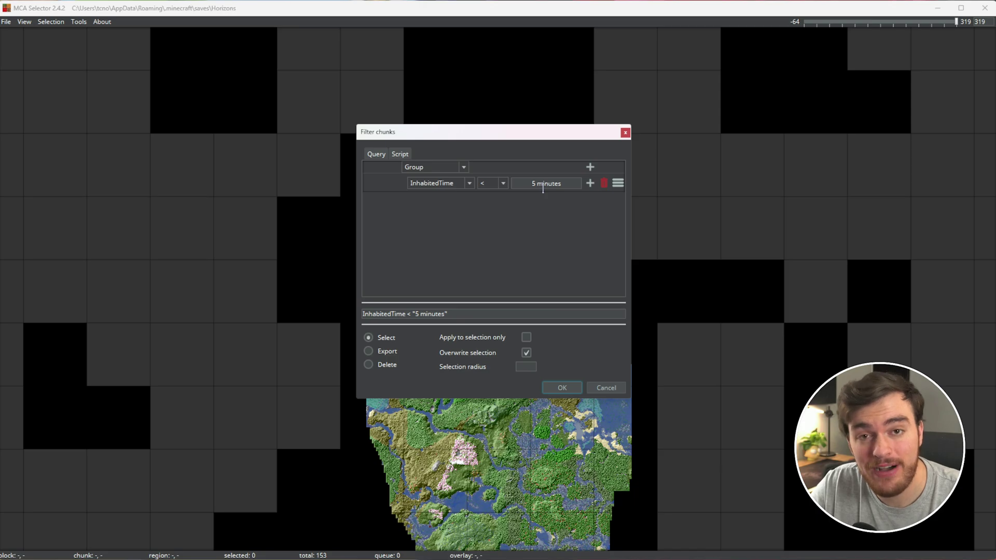
triple_click(565, 187)
type("20 seconds")
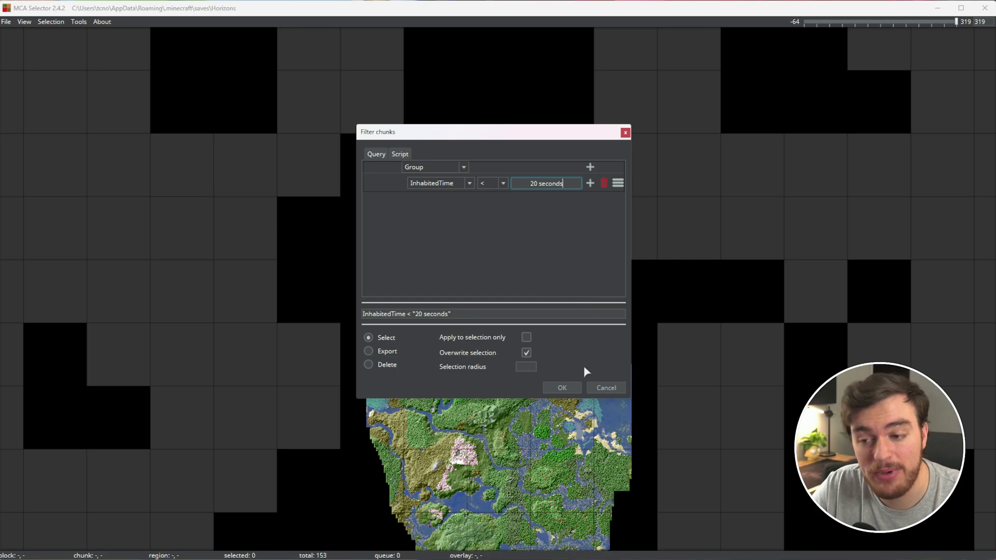
left_click(564, 389)
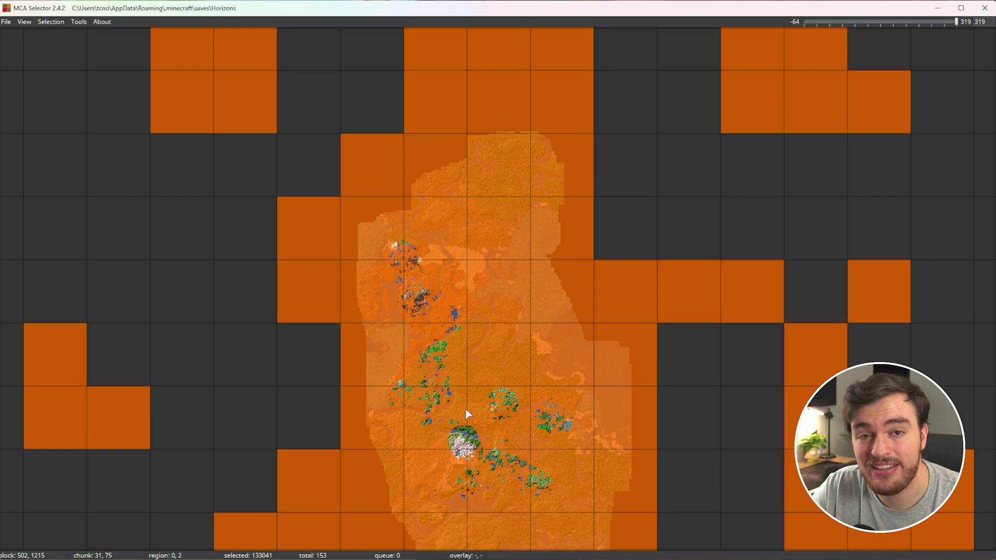
scroll(465, 400, "up", 4)
scroll(465, 380, "up", 3)
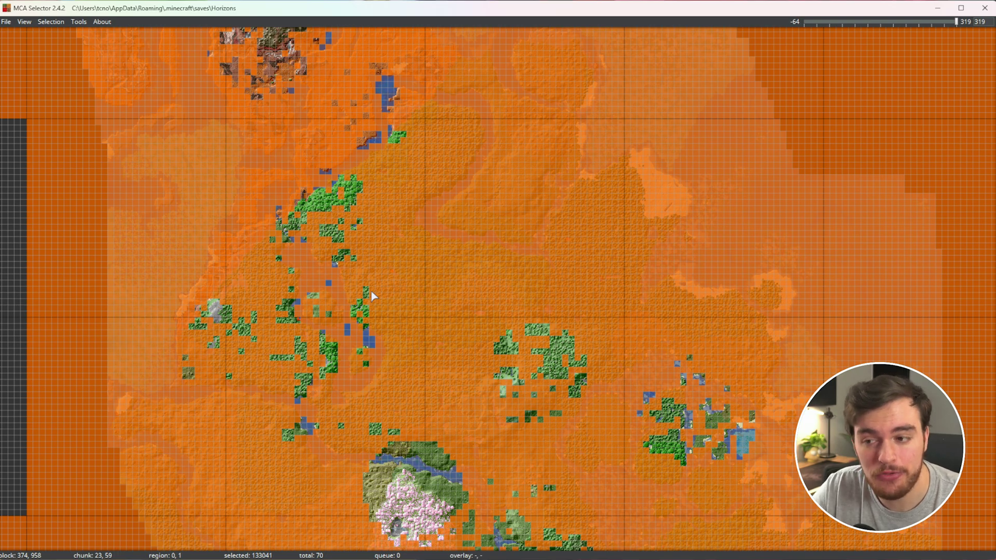
- Check the unselected areas of the map and delete all the selected rarely inhabited chunks from the Horizons world
left_click_drag(371, 291, 409, 374)
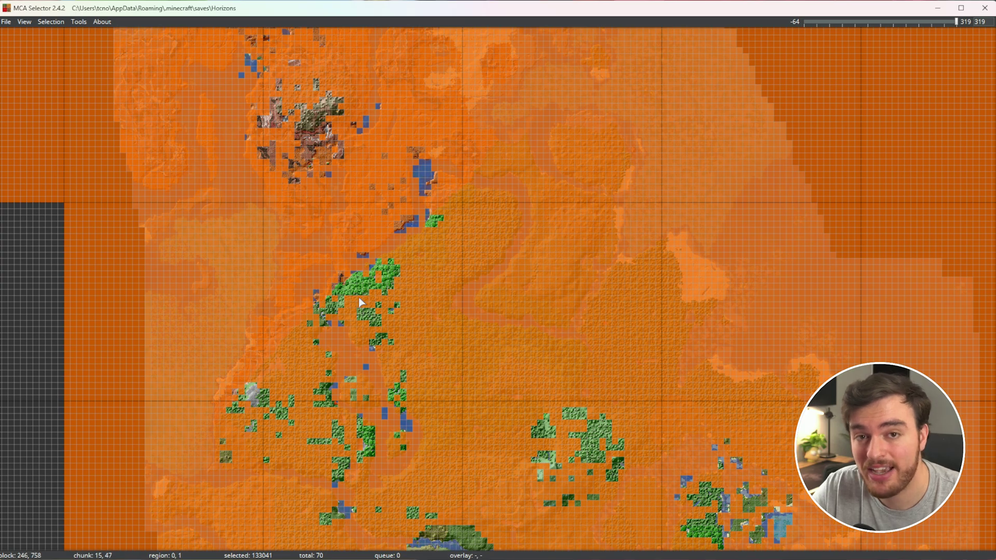
scroll(361, 310, "up", 2)
scroll(299, 185, "up", 1)
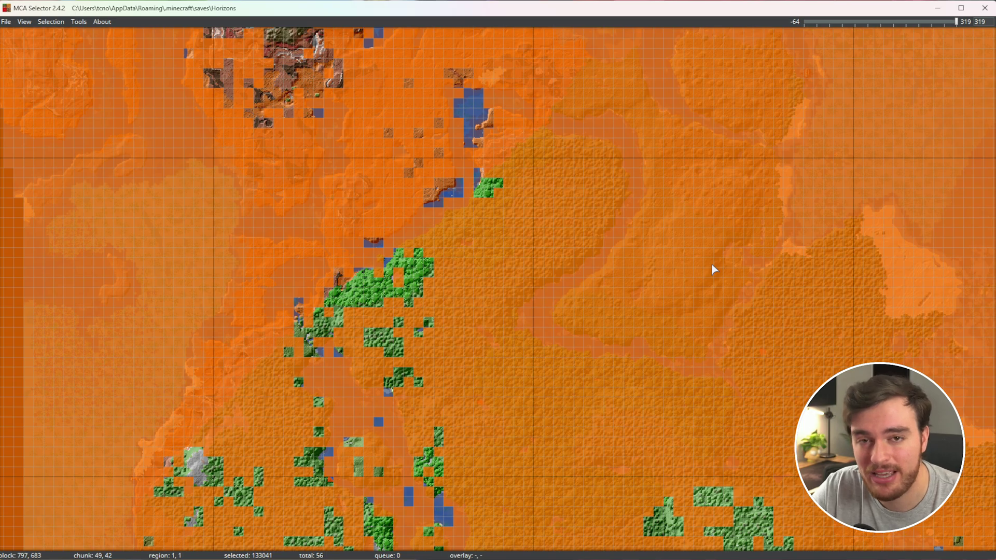
scroll(529, 220, "down", 5)
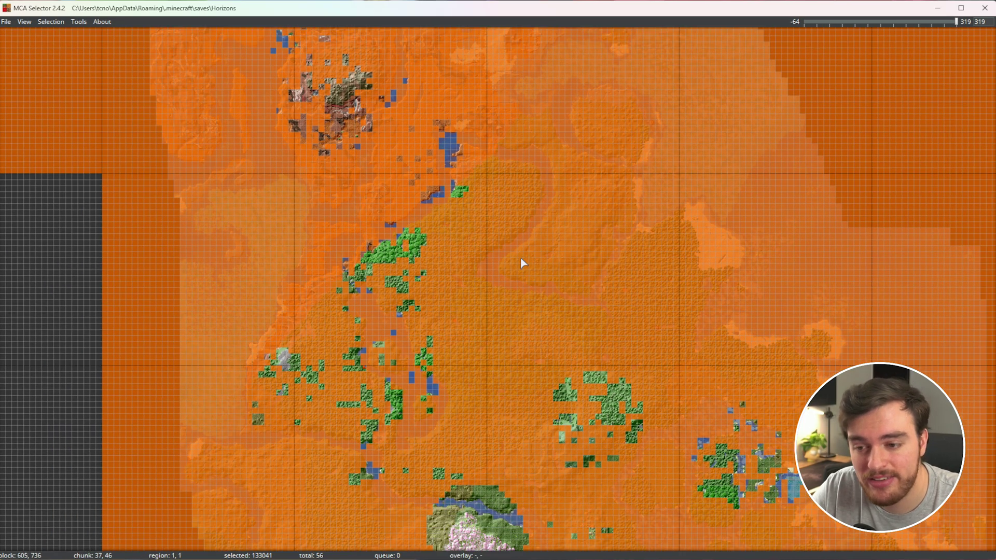
scroll(462, 291, "down", 1)
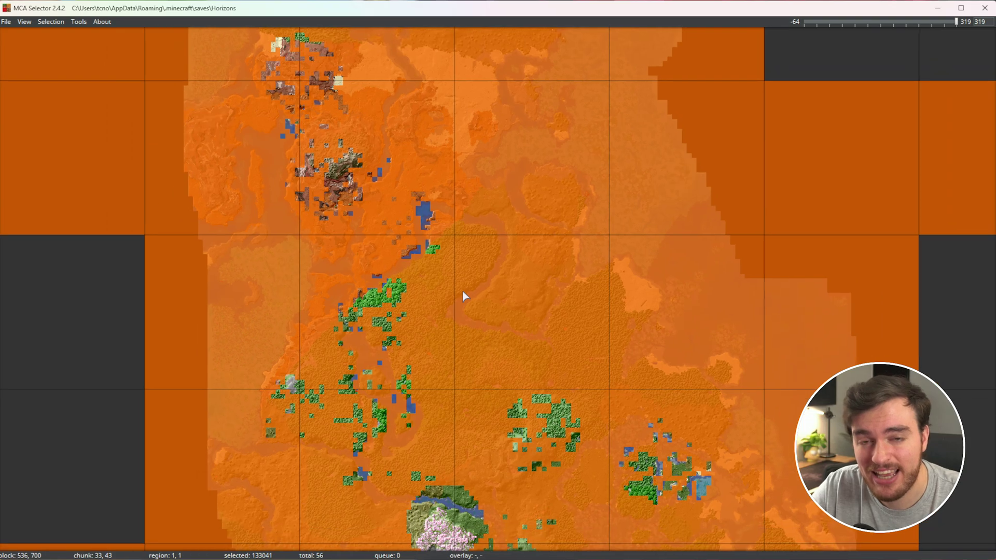
left_click(58, 23)
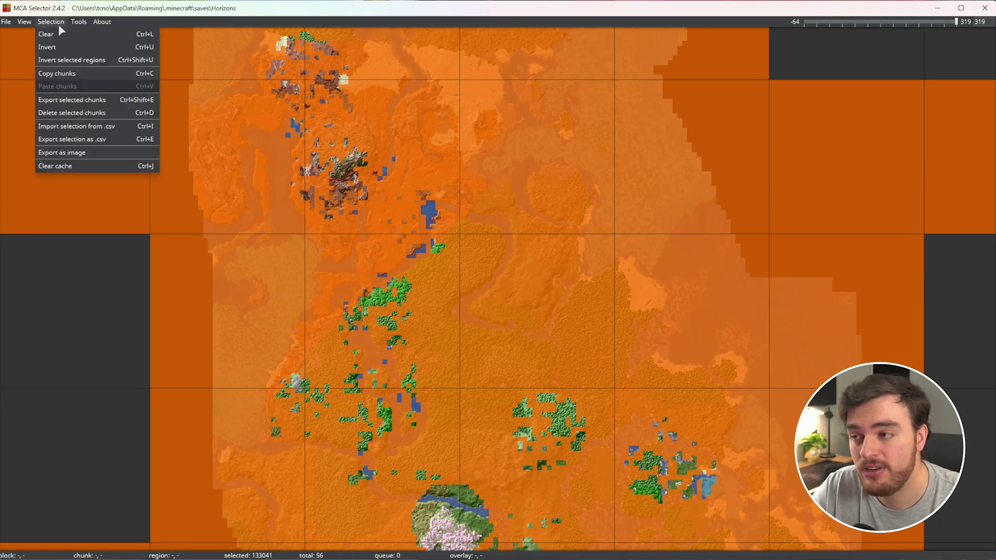
left_click(112, 112)
left_click(542, 203)
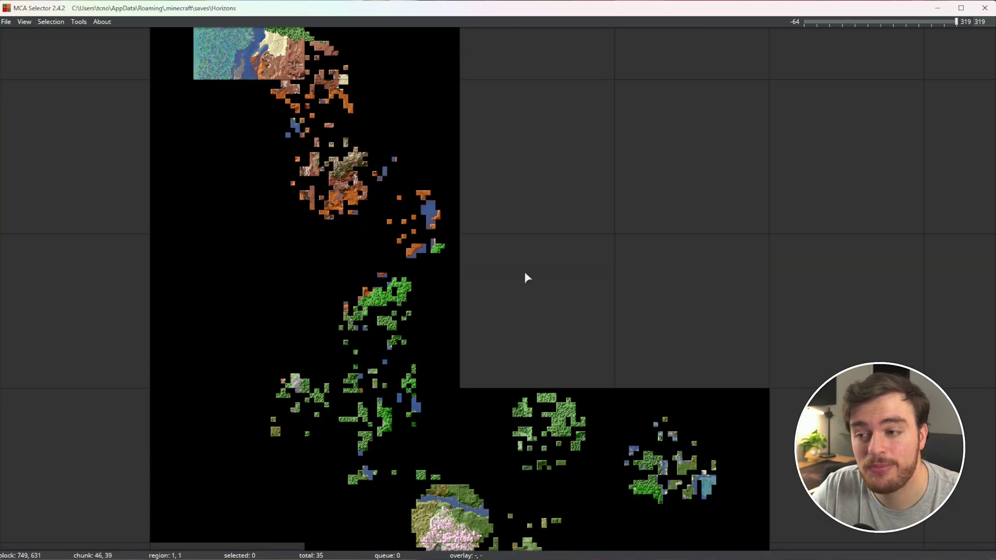
- Examine the chunks left across the map after the deletion, including those around the village and badlands
left_click_drag(499, 278, 531, 312)
scroll(545, 343, "down", 1)
scroll(527, 374, "down", 1)
left_click_drag(492, 373, 470, 331)
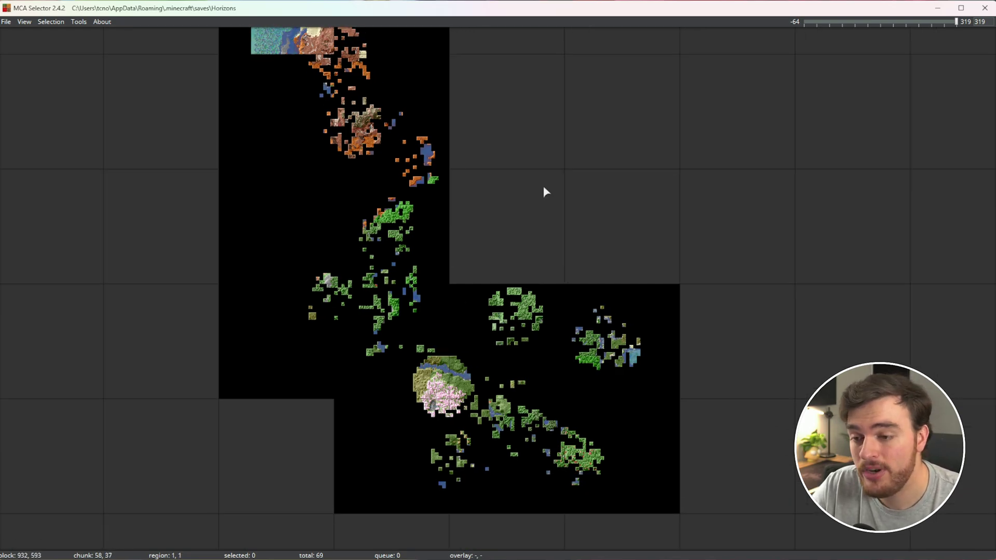
left_click_drag(527, 187, 564, 273)
scroll(600, 214, "down", 1)
left_click_drag(600, 213, 583, 236)
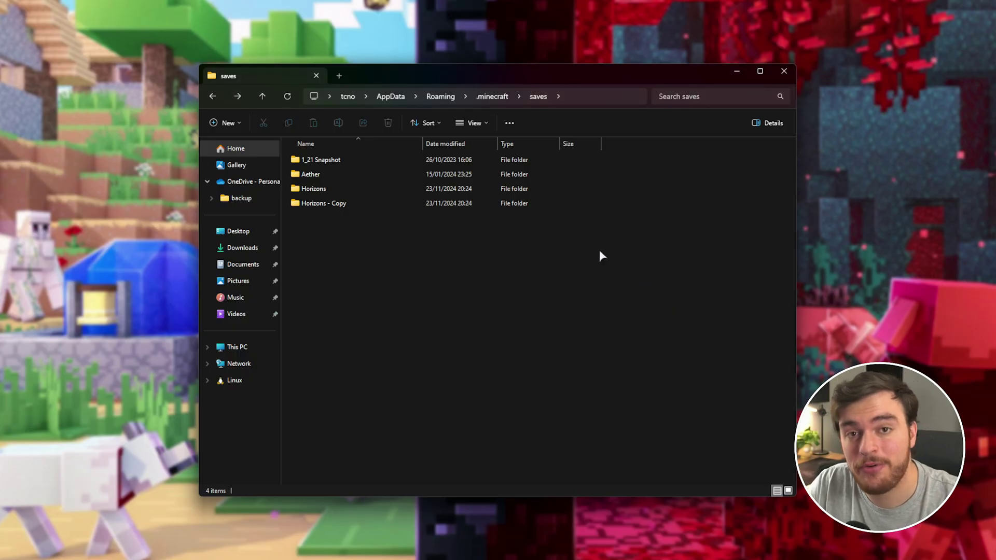
- In File Explorer's saves folder, compare the total sizes of the Horizons - Copy and Horizons folders in their properties
right_click(392, 204)
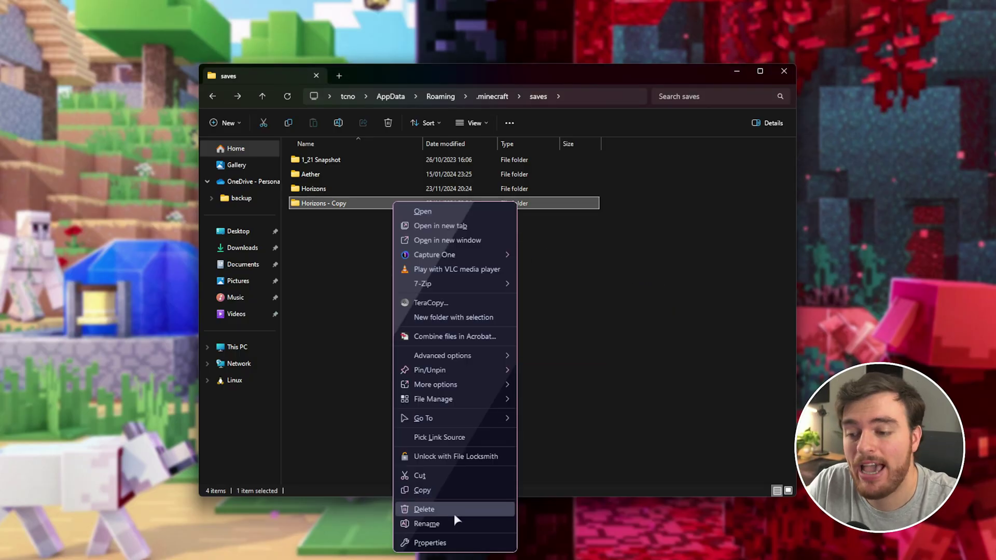
left_click(445, 543)
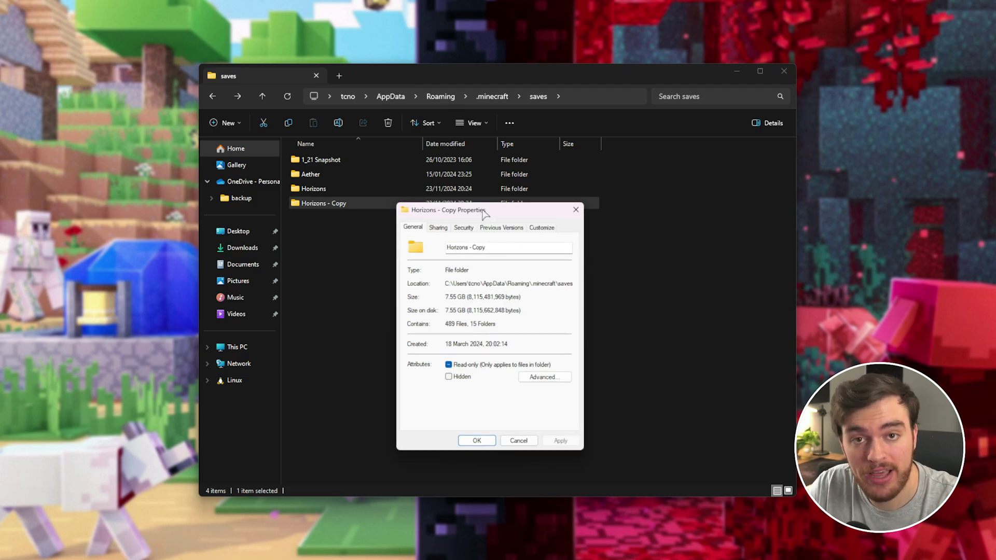
left_click_drag(480, 209, 497, 188)
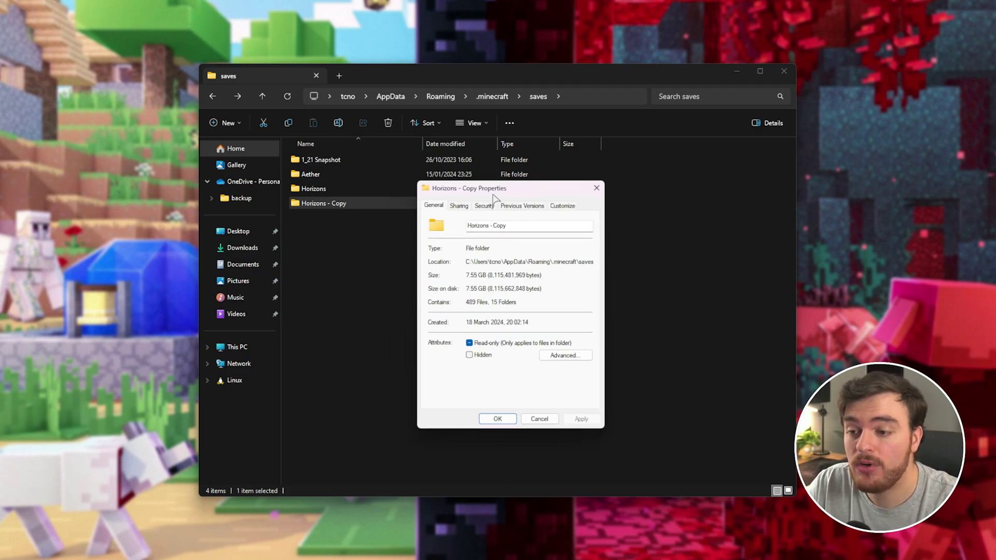
double_click(479, 275)
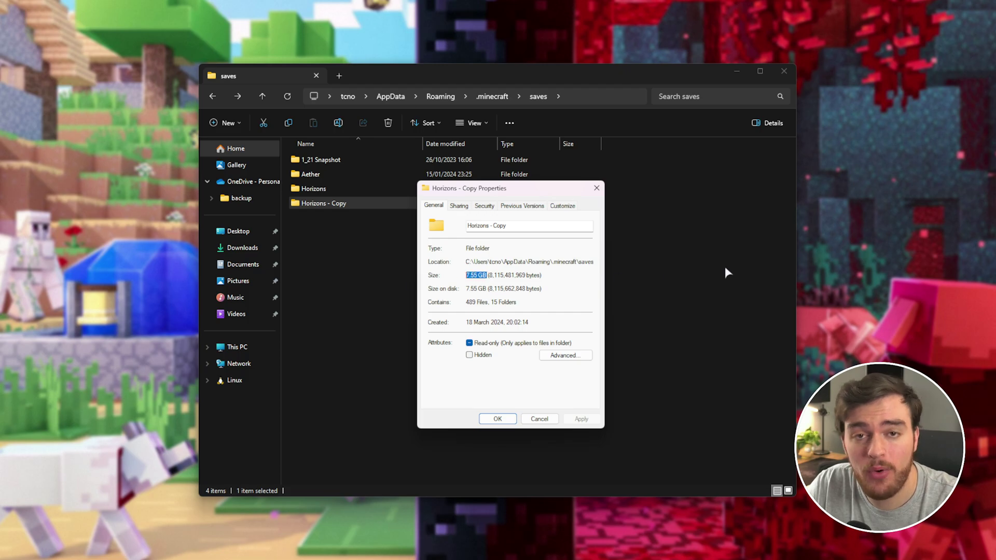
right_click(419, 189)
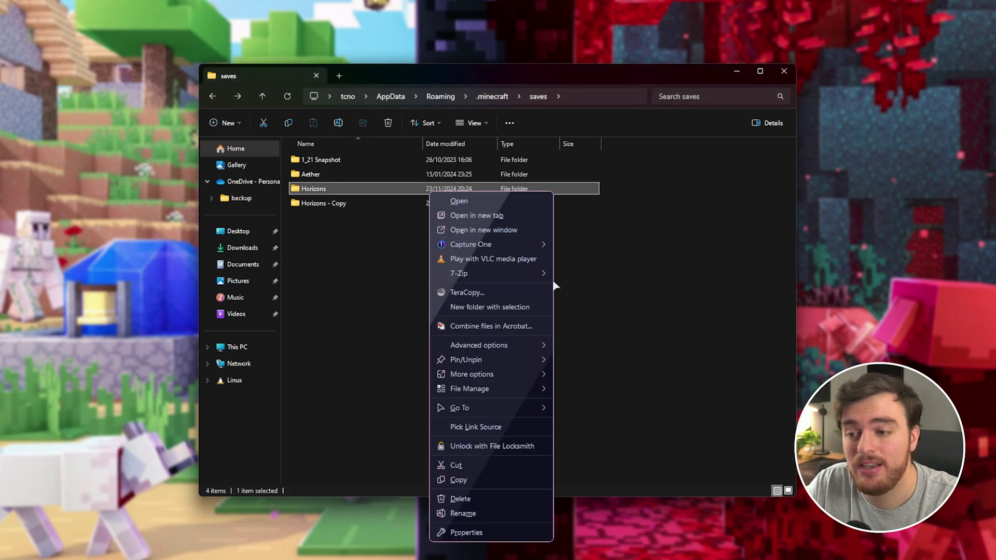
left_click(509, 533)
left_click_drag(503, 287, 455, 292)
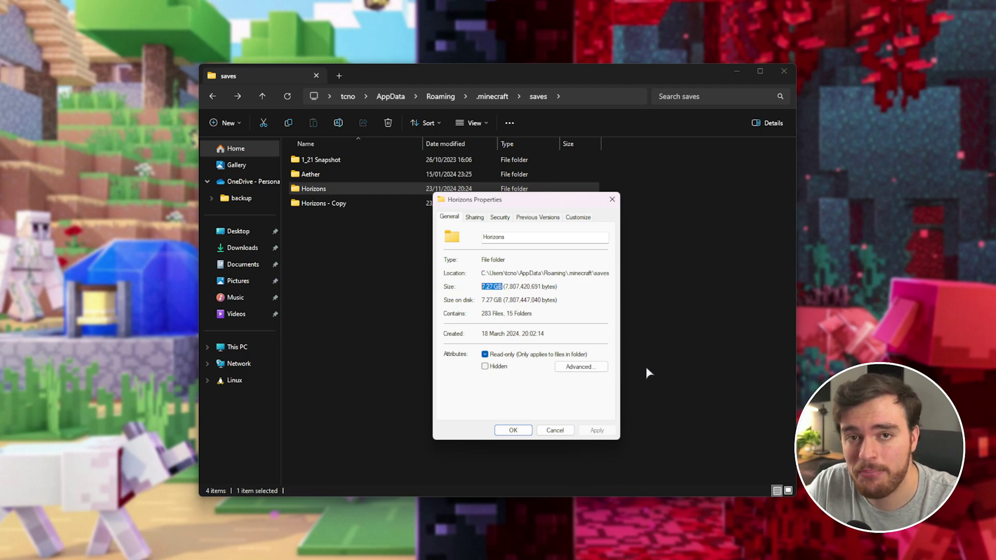
left_click(612, 199)
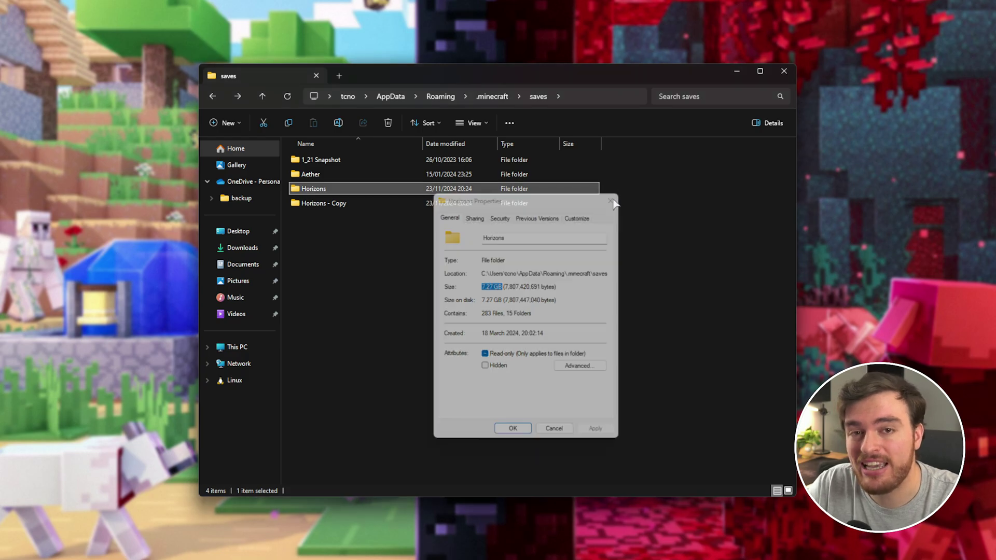
- Delete DistantHorizons.sqlite from the data folder of the Horizons world
double_click(508, 189)
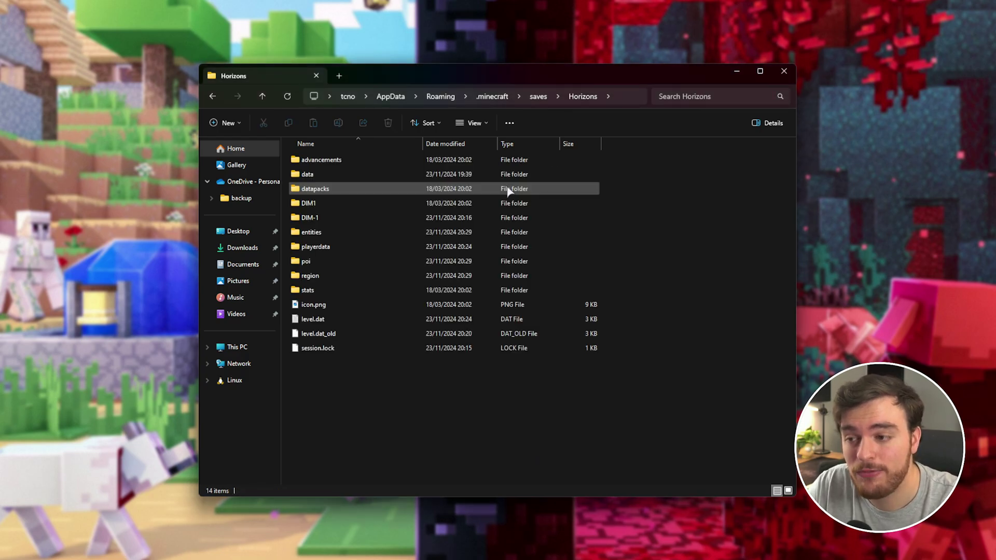
double_click(384, 175)
left_click(436, 159)
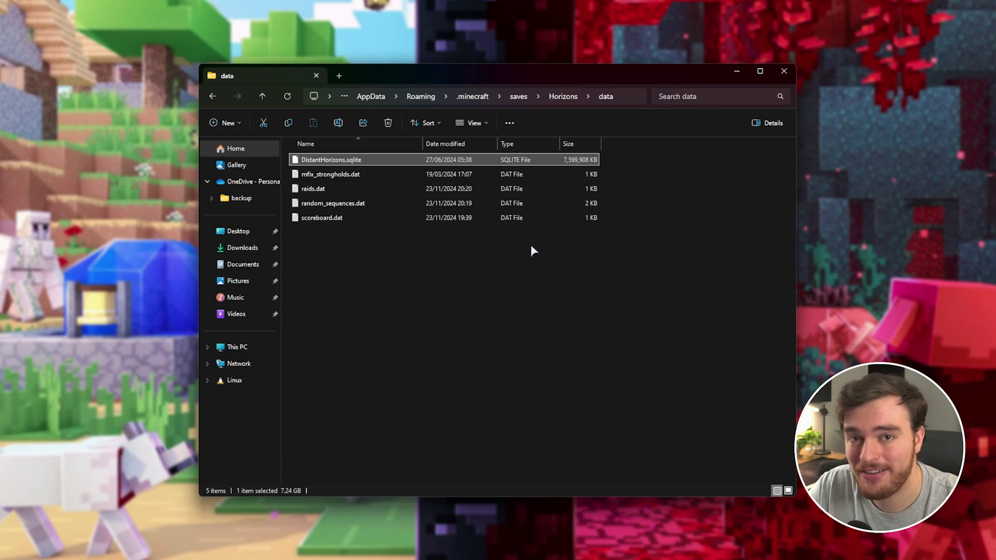
key("Delete")
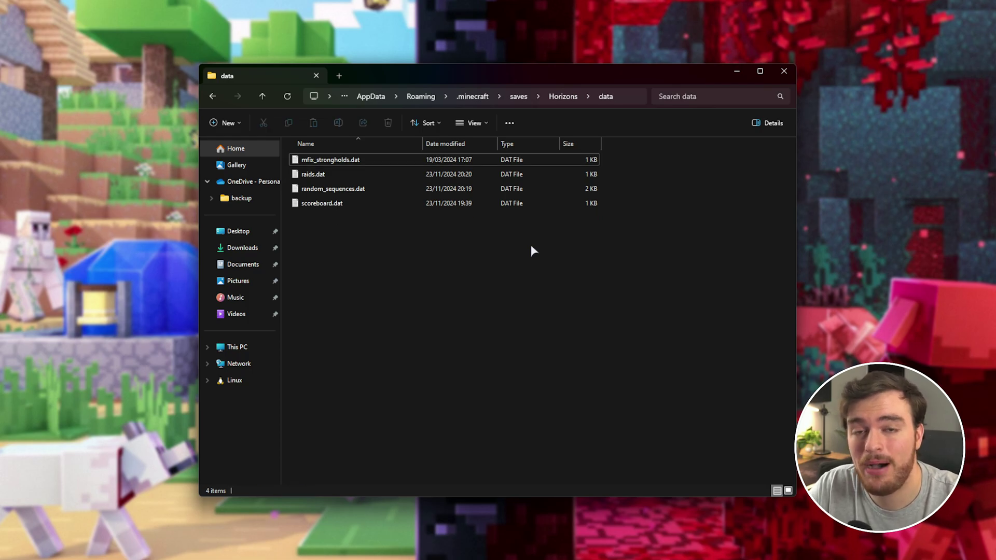
- Return to the saves folder and recheck the sizes of Horizons - Copy and Horizons without the Distant Horizons database
key("alt+Left")
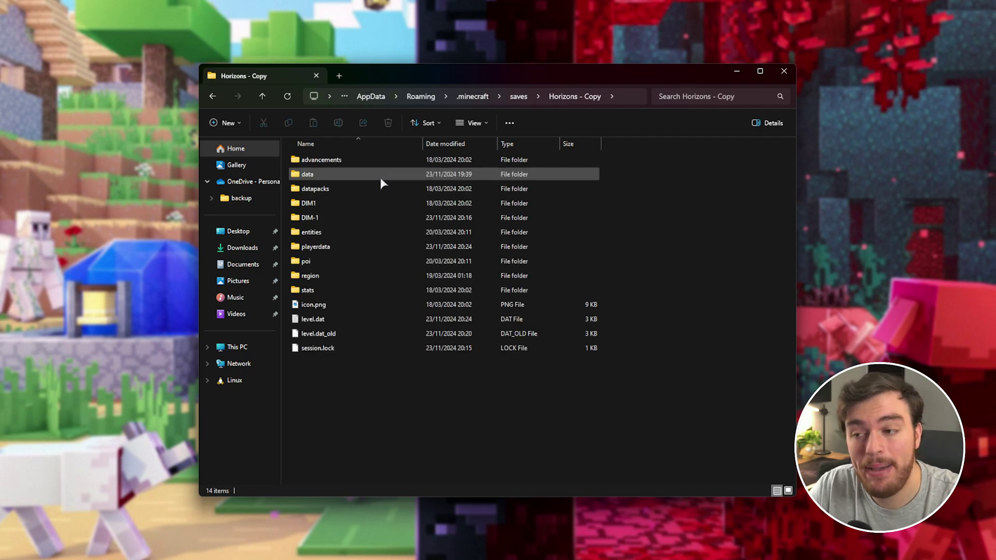
right_click(500, 203)
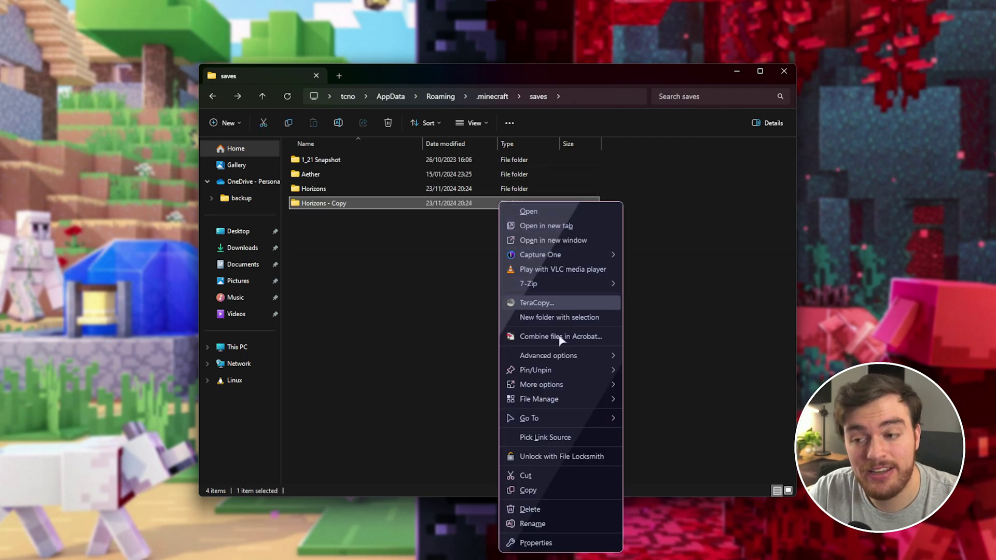
left_click(536, 543)
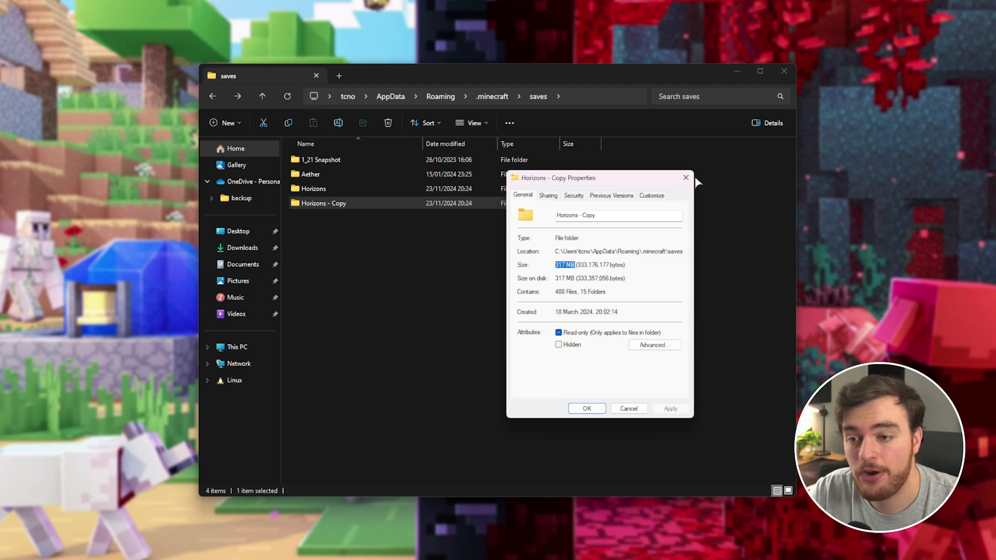
left_click(685, 177)
left_click(314, 188)
key("alt+Return")
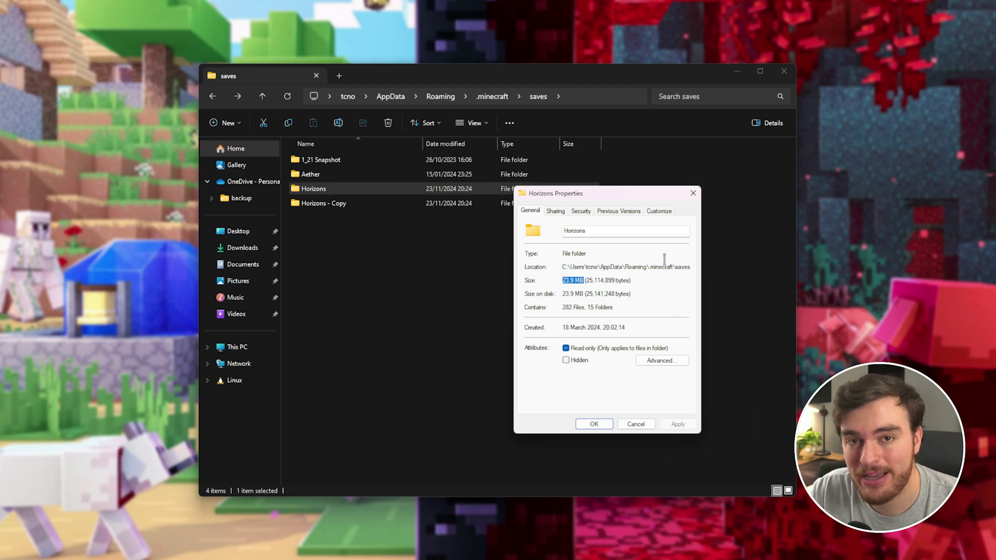
left_click(693, 194)
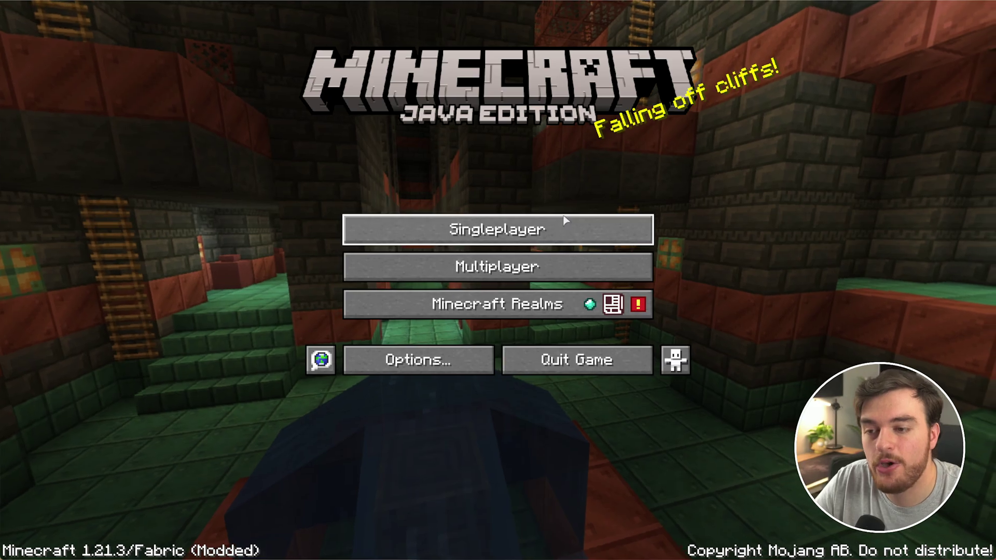
- Switch to Minecraft, load the trimmed Horizons singleplayer world rather than the copy, and move forward over its terrain
left_click(570, 223)
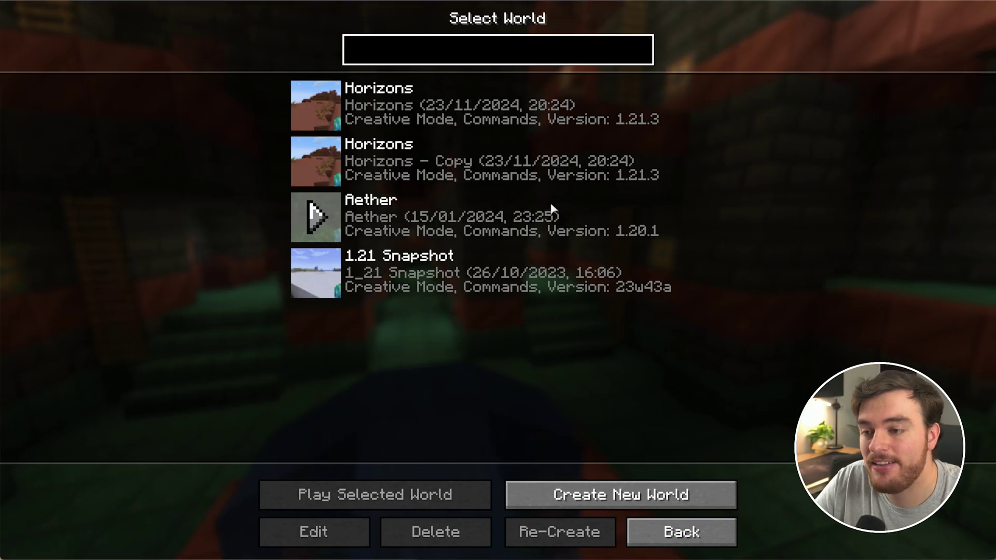
double_click(452, 110)
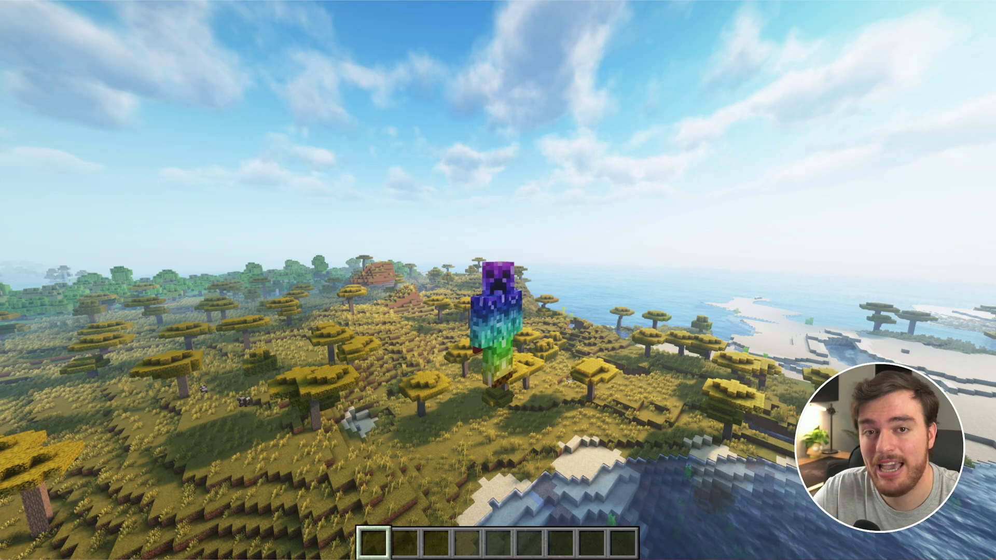
key("w")
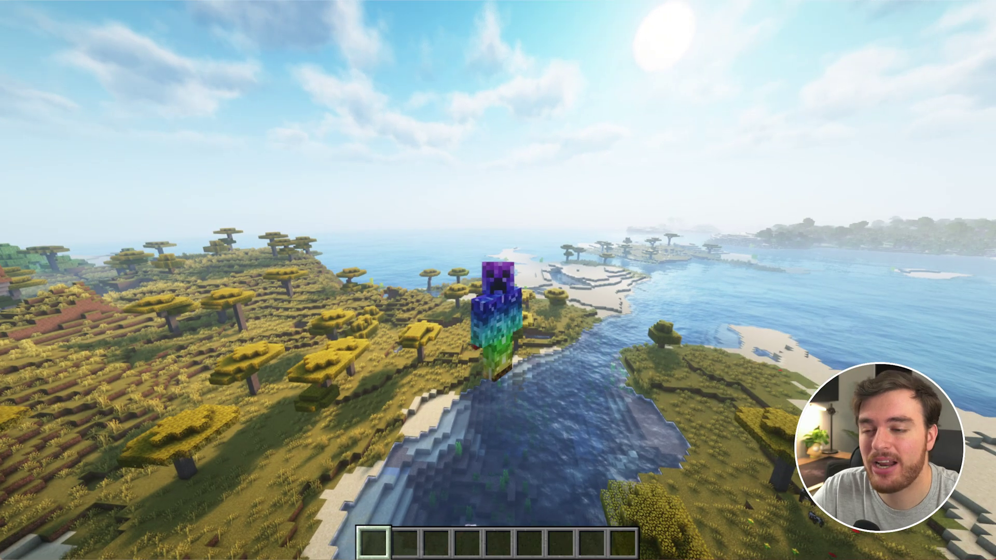